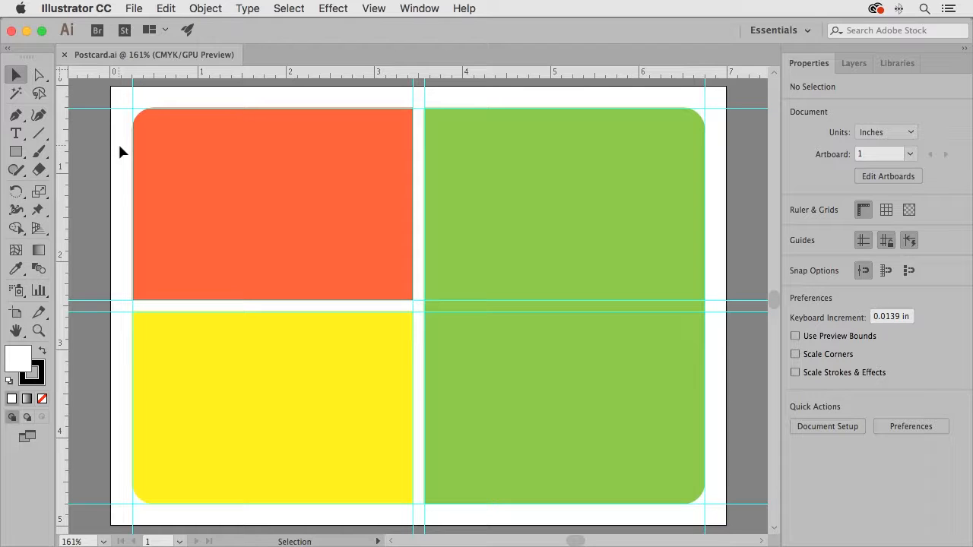
# Open the Adobe Typekit website from Illustrator to add fonts and bring up the page of the Abril family
pyautogui.click(247, 9)
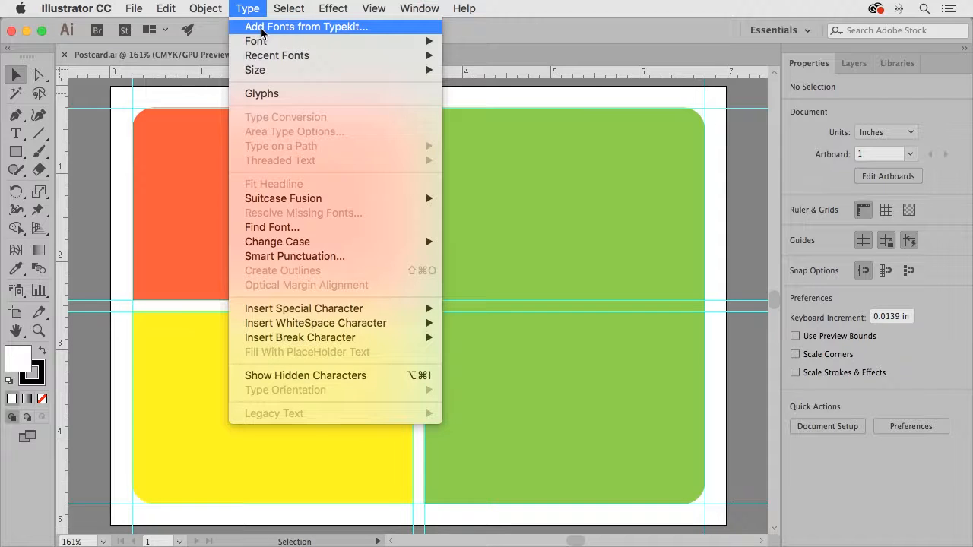
pyautogui.click(261, 29)
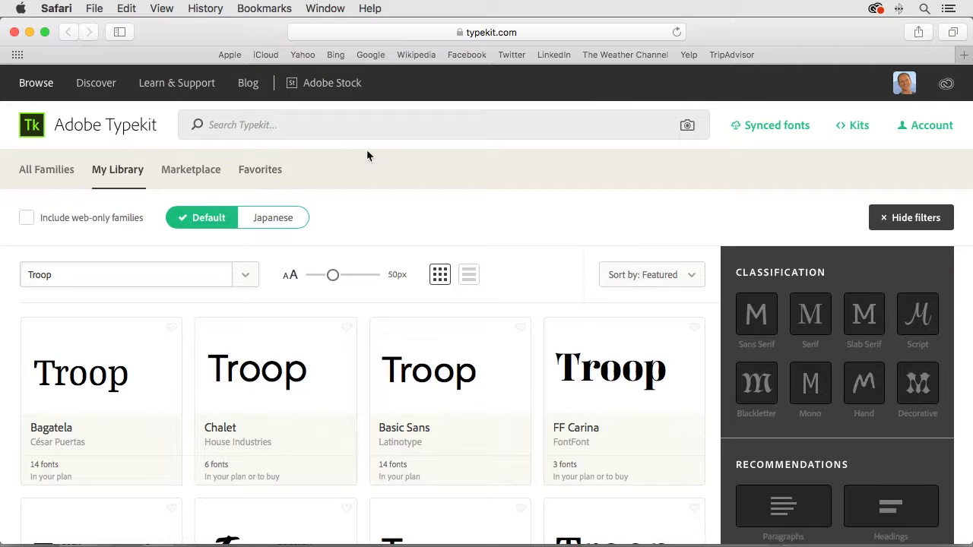
pyautogui.click(234, 125)
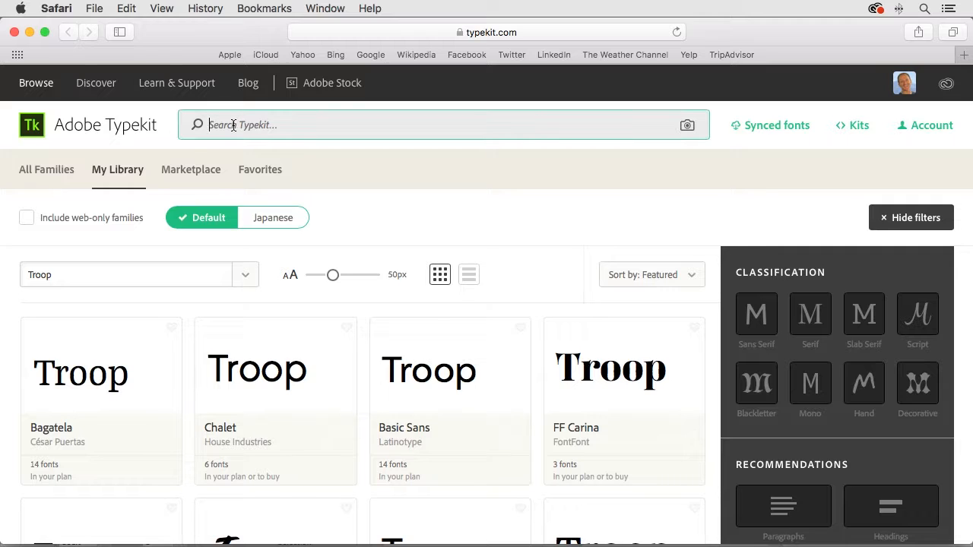
pyautogui.write('abril')
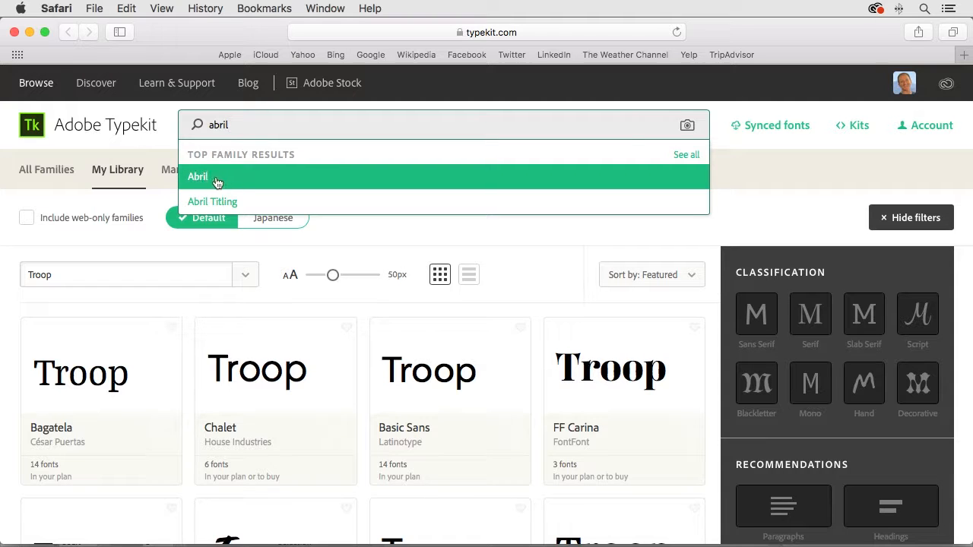
pyautogui.click(199, 183)
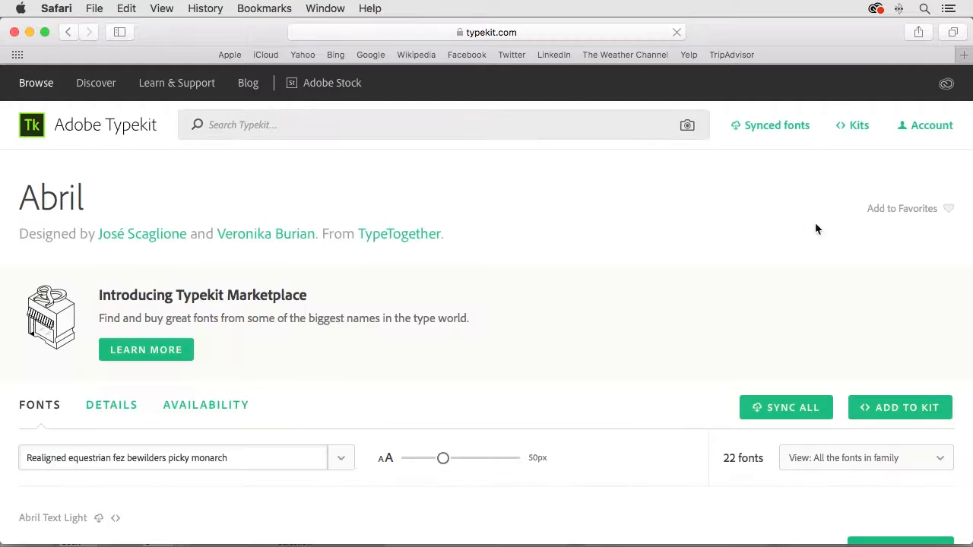
# Sync the Abril Fatface Regular font from the family's font list and dismiss the sync confirmation
pyautogui.scroll(-5, 832, 287)
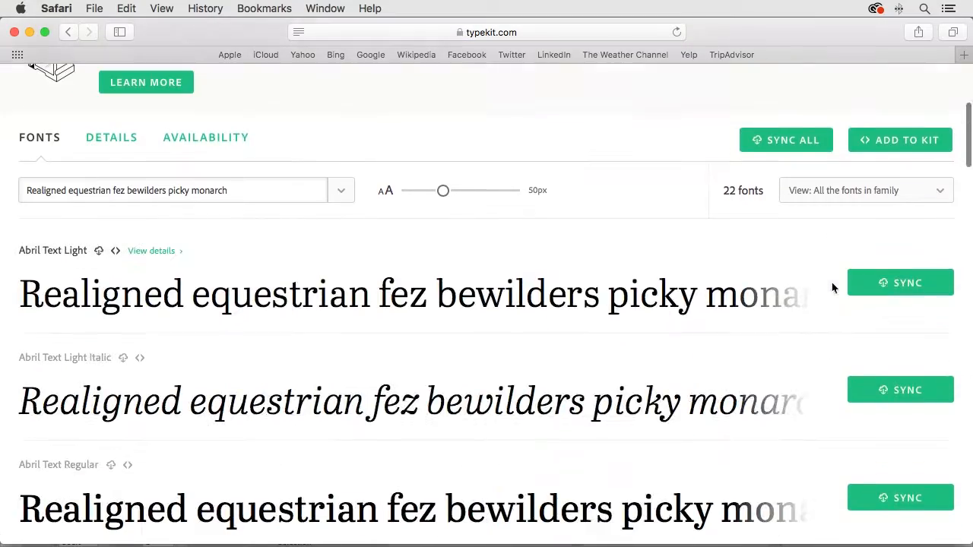
pyautogui.scroll(-15, 813, 319)
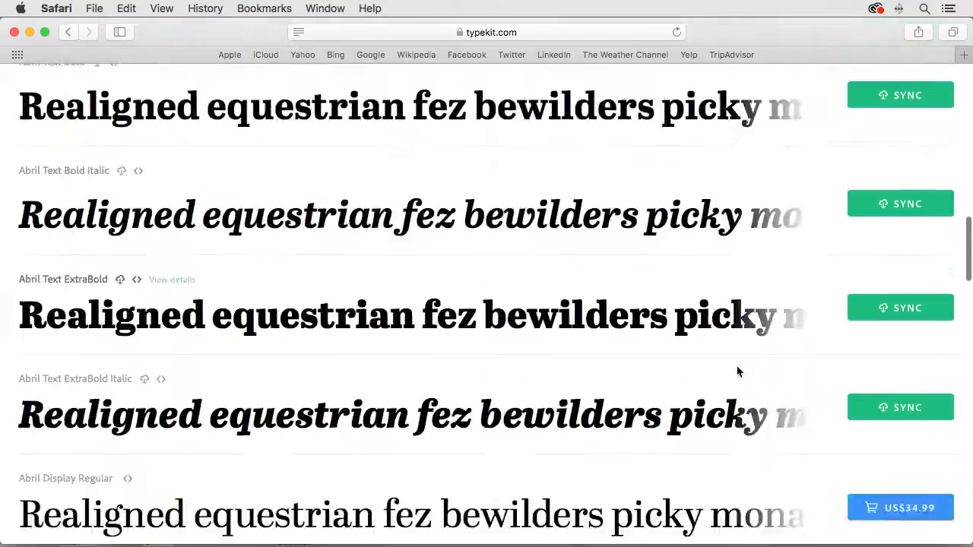
pyautogui.scroll(-15, 736, 369)
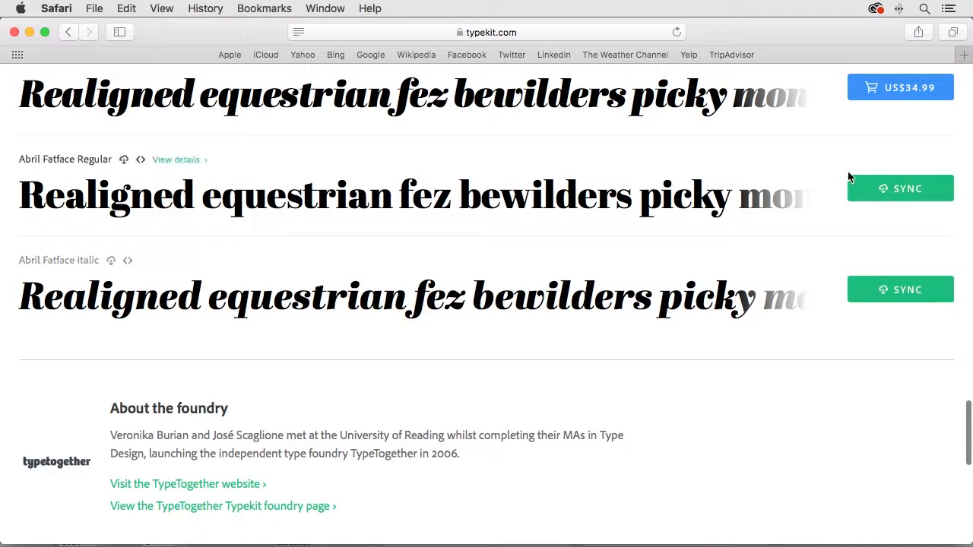
pyautogui.click(913, 190)
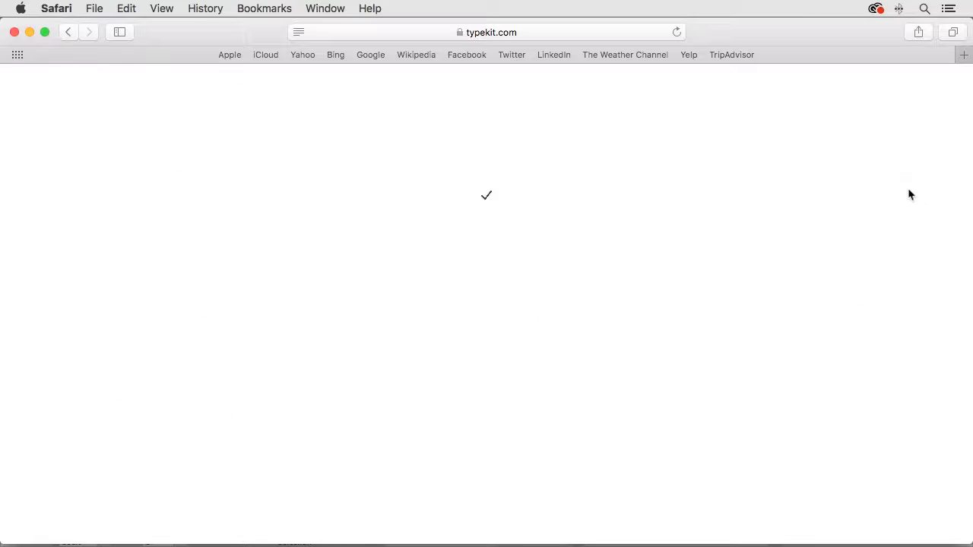
pyautogui.scroll(-2, 745, 334)
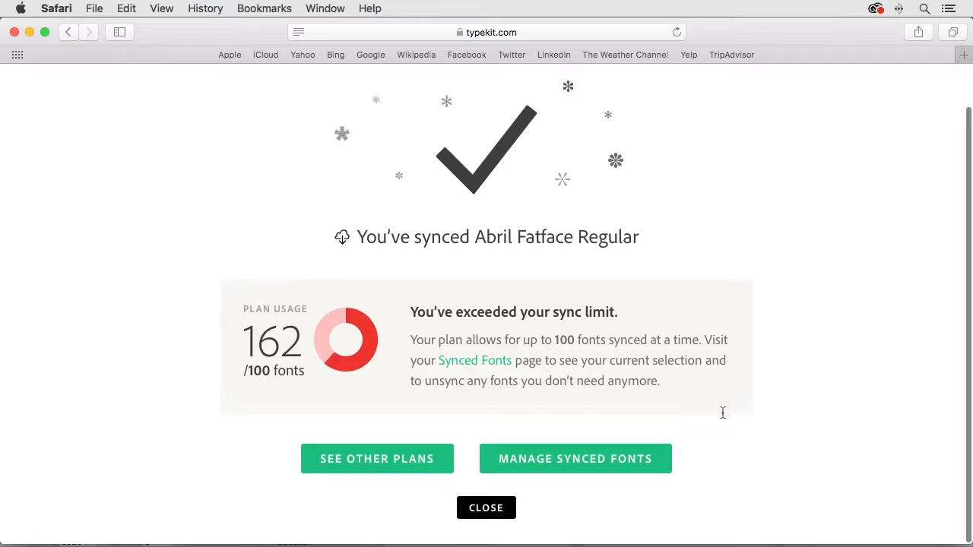
pyautogui.click(487, 511)
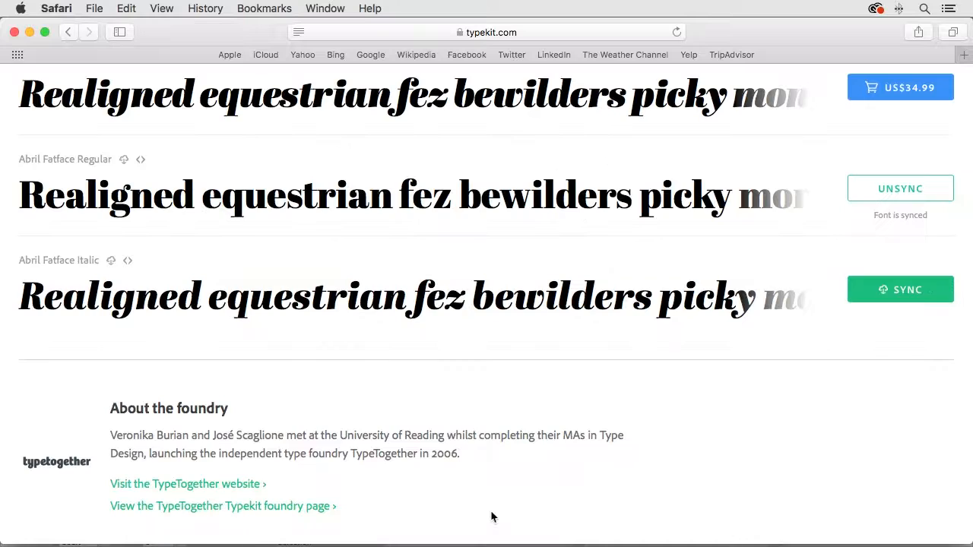
# Sync the Abril Fatface Italic font, close the browser window and switch back to Illustrator
pyautogui.click(912, 292)
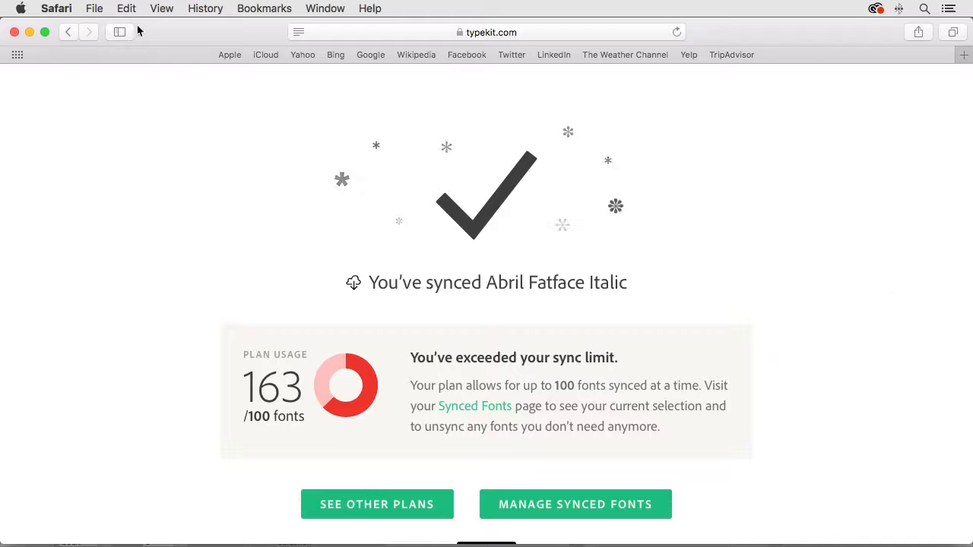
pyautogui.click(14, 33)
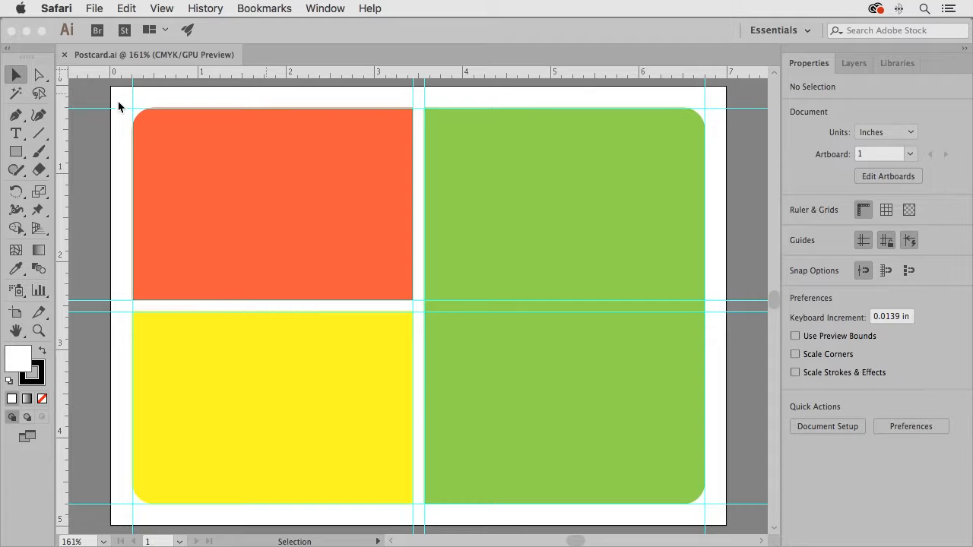
pyautogui.click(116, 104)
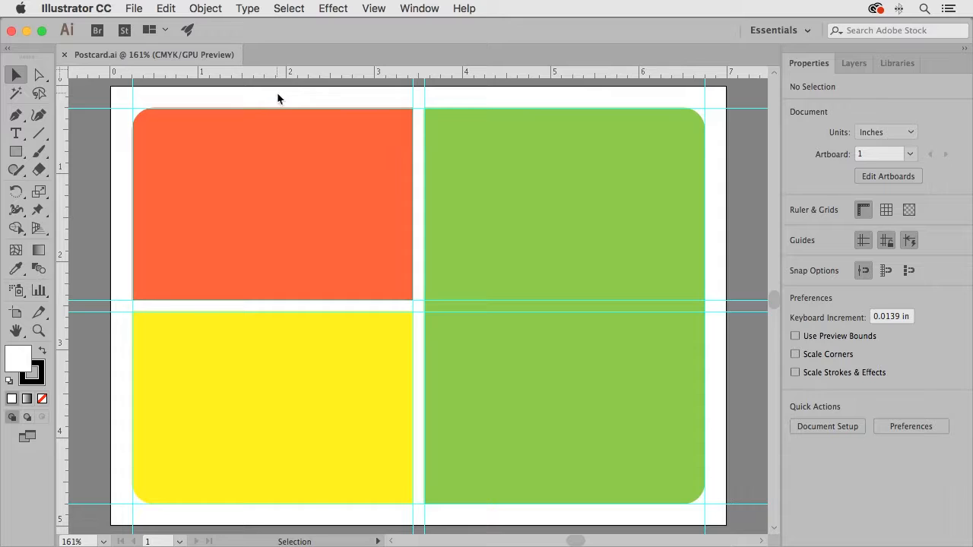
# Add point type reading "When Life Gives You Lemons…" inside the orange rectangle
pyautogui.click(16, 135)
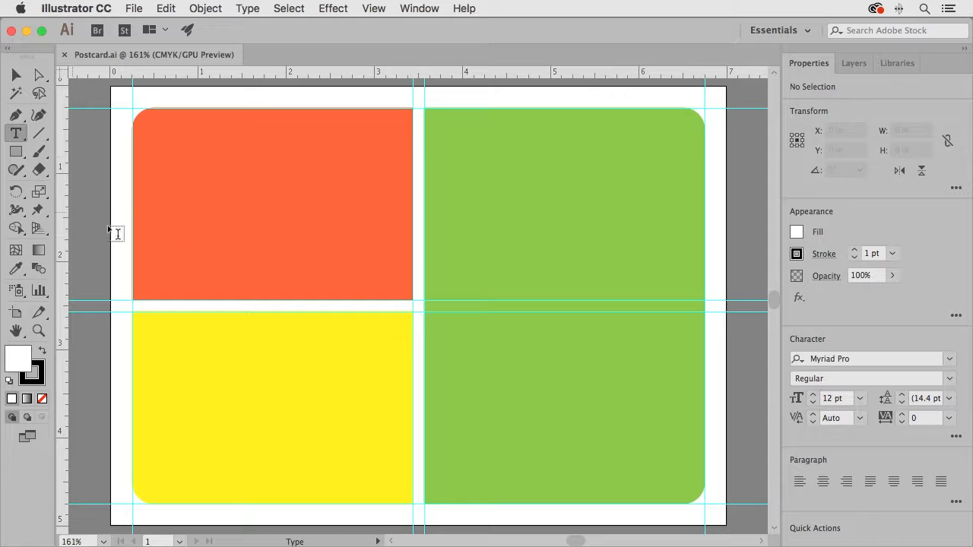
pyautogui.click(170, 178)
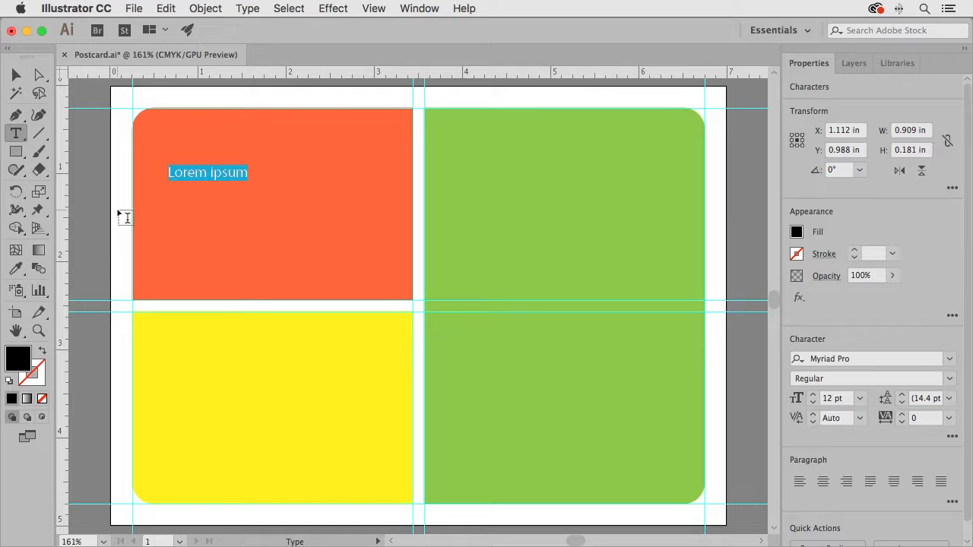
pyautogui.write('W')
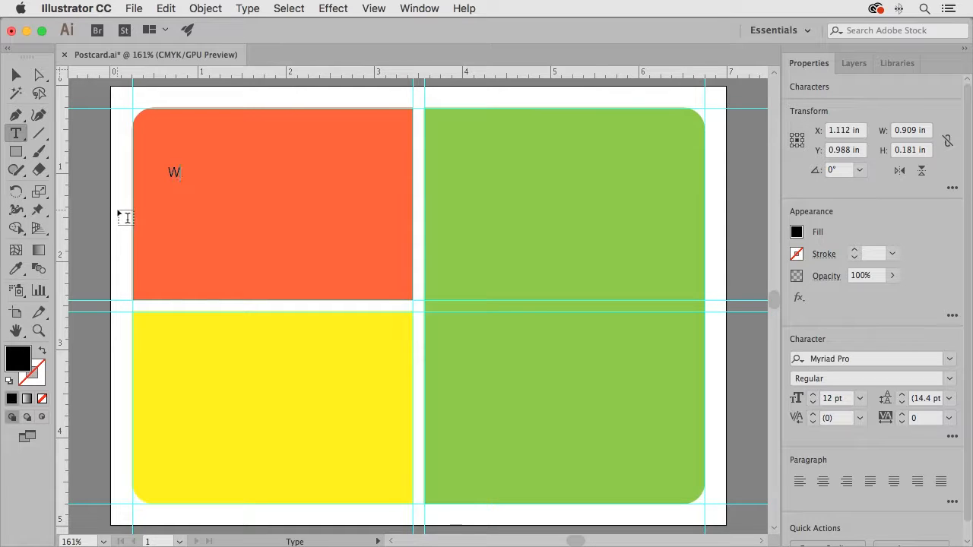
pyautogui.write('hen Life Give')
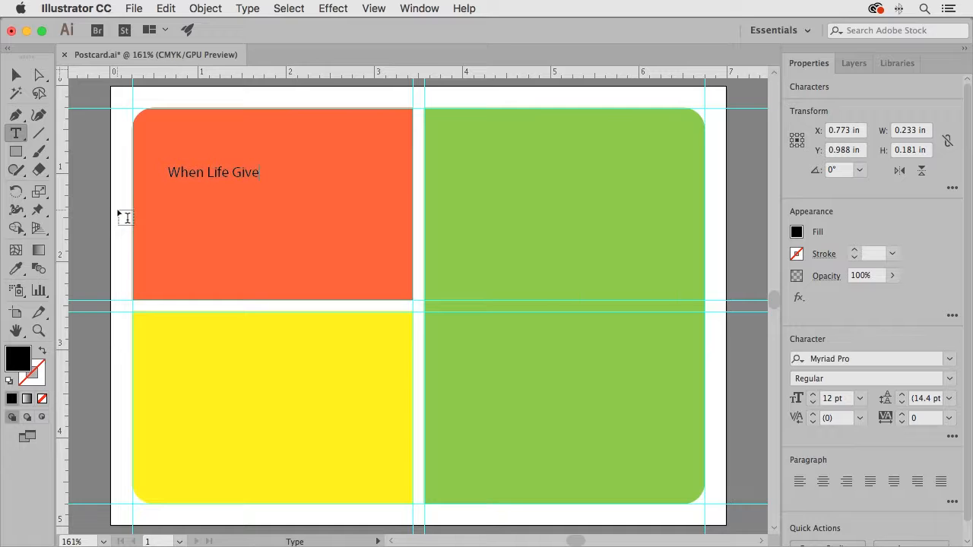
pyautogui.write('s You Lemons…')
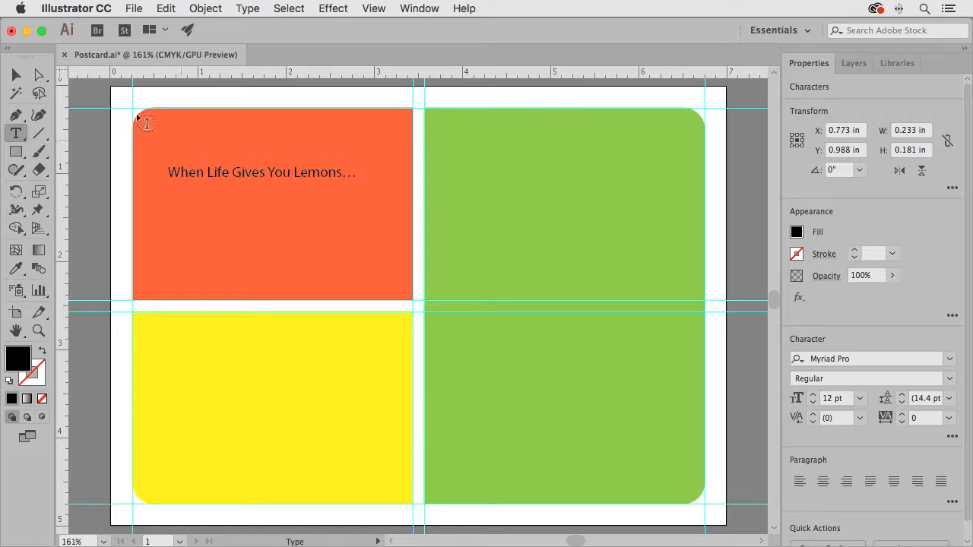
# Try stretching the headline vertically to about 1.18 in tall and scaling it proportionally to about 4.69 in wide, undoing each change
pyautogui.click(17, 75)
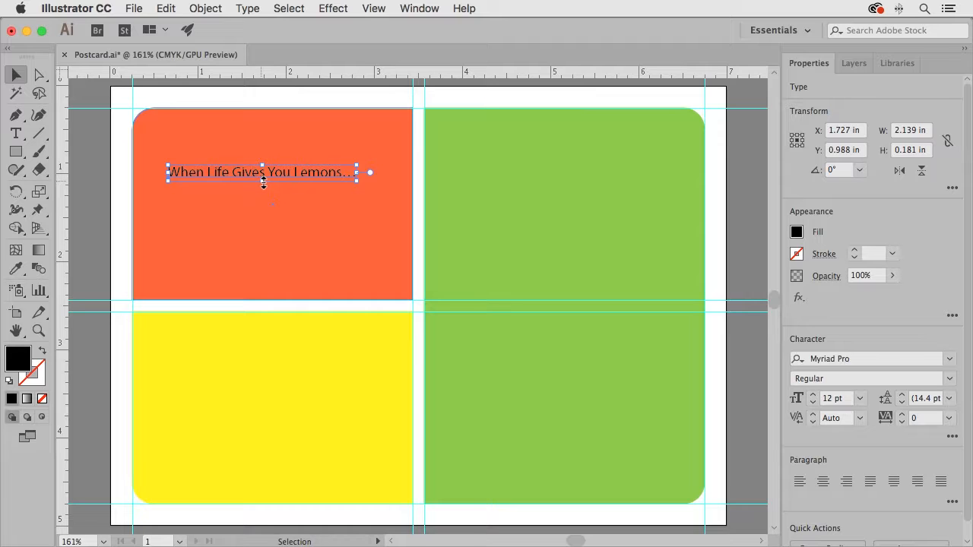
pyautogui.moveTo(263, 183); pyautogui.dragTo(266, 271)
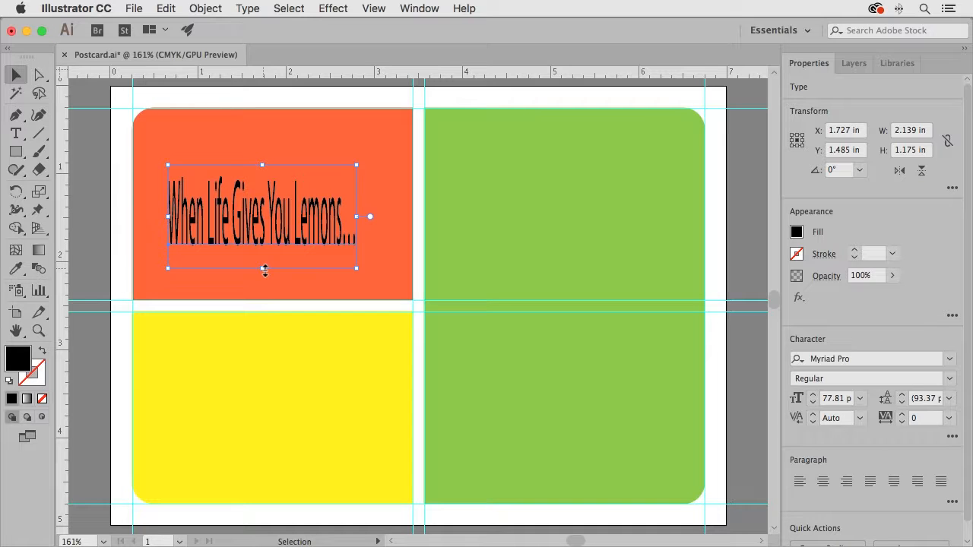
pyautogui.press('super+z')
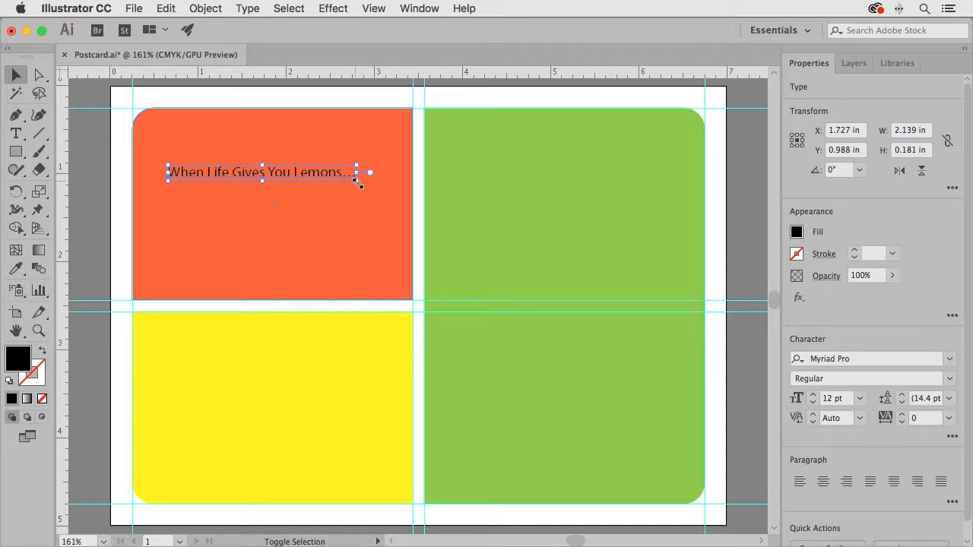
pyautogui.moveTo(358, 184); pyautogui.dragTo(582, 263)
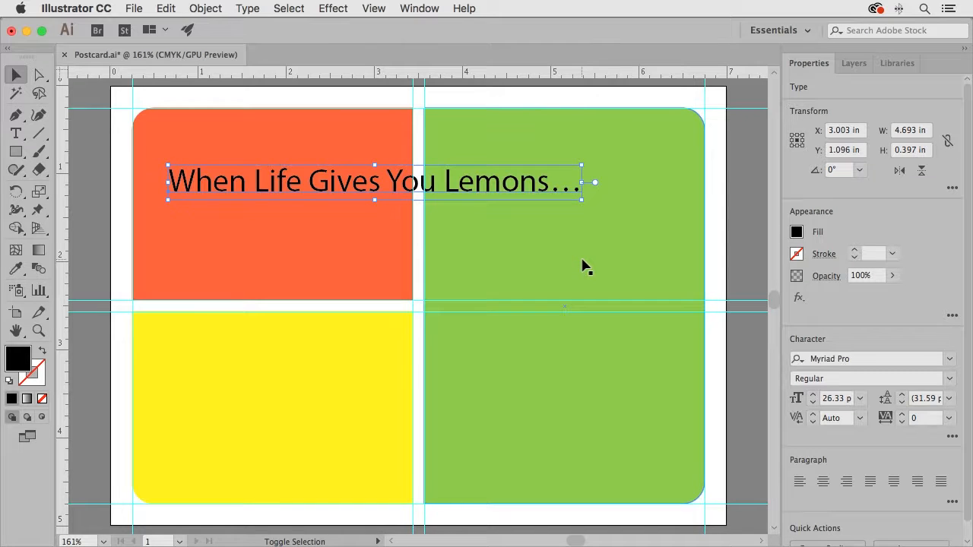
pyautogui.press('super+z')
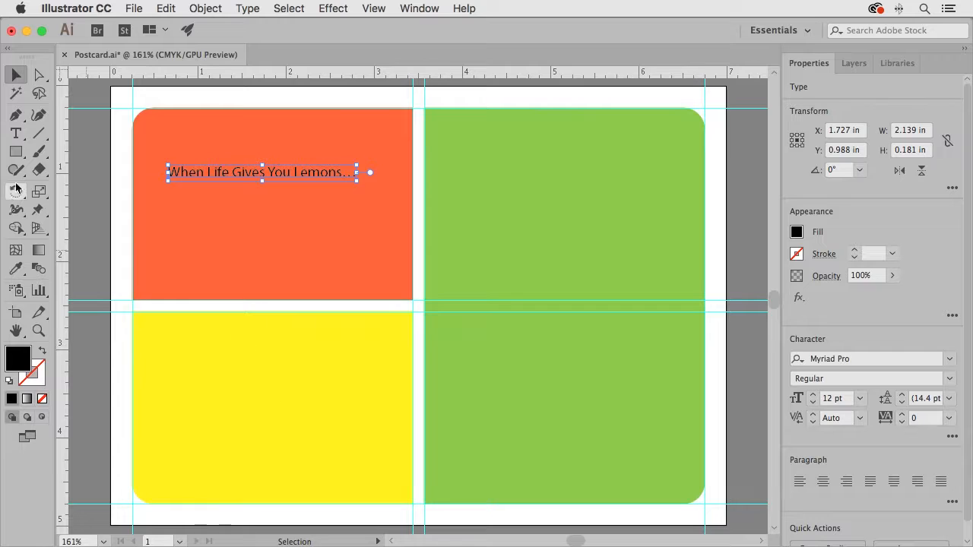
# Create an area type box about 2.61 by 0.72 in in the yellow rectangle reading "Slice them, and put them in your reusable water bottle!"
pyautogui.click(17, 134)
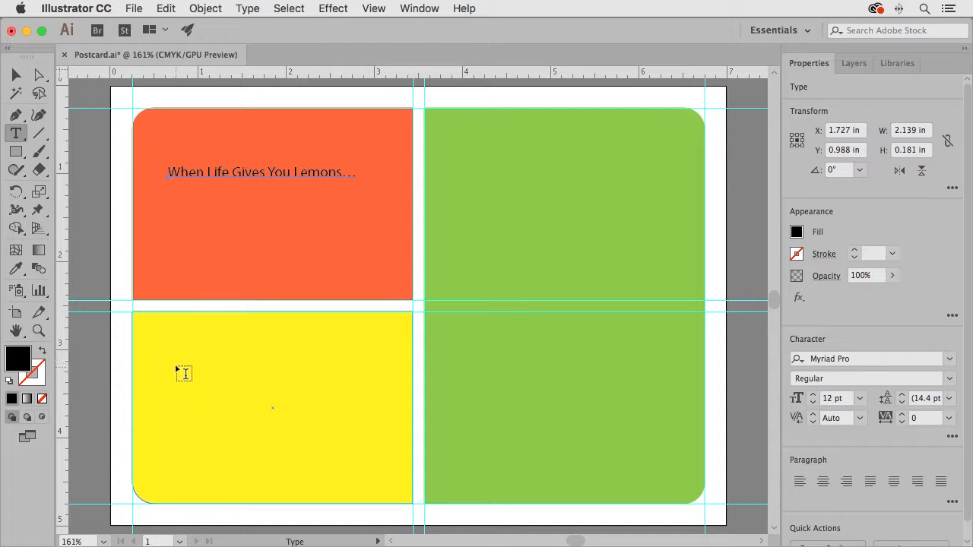
pyautogui.moveTo(166, 360); pyautogui.dragTo(393, 421)
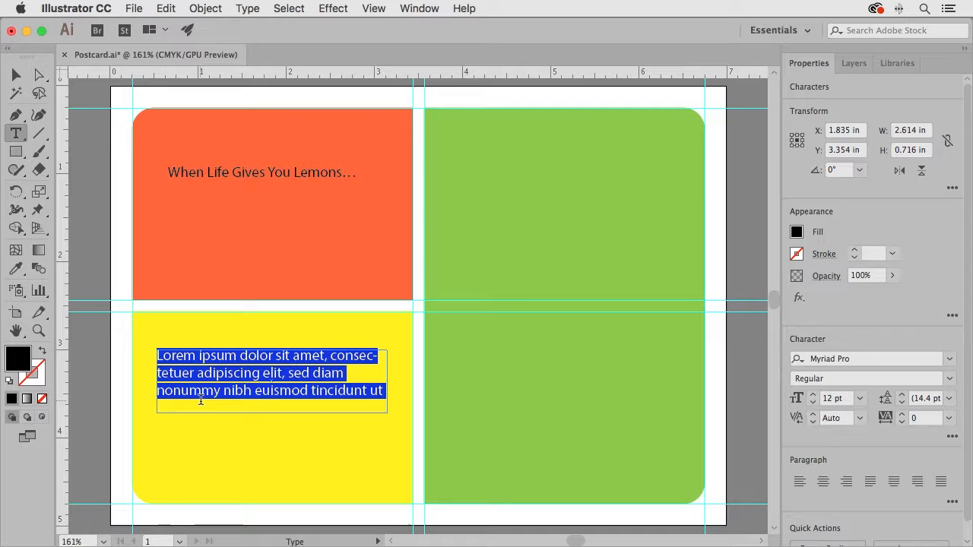
pyautogui.write('Slice ')
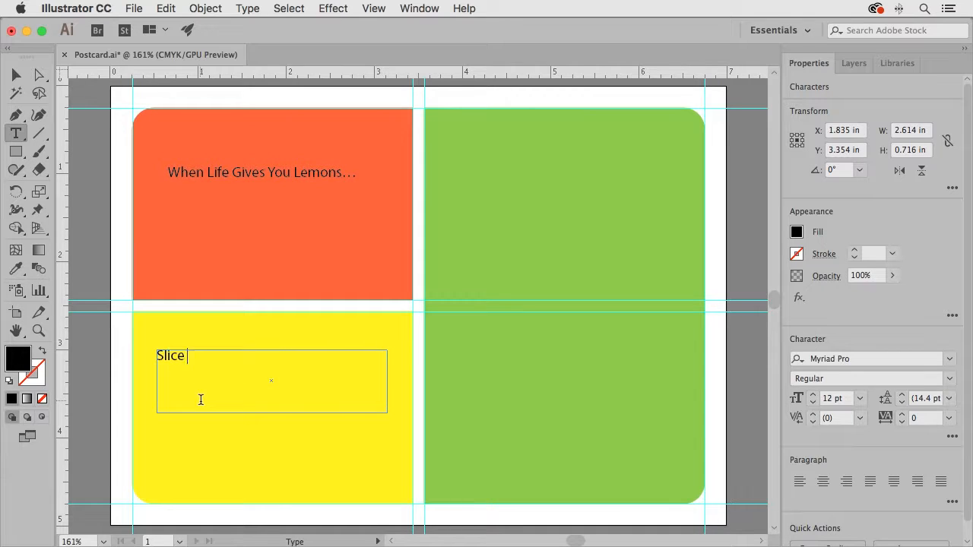
pyautogui.write('them, and put them in yo')
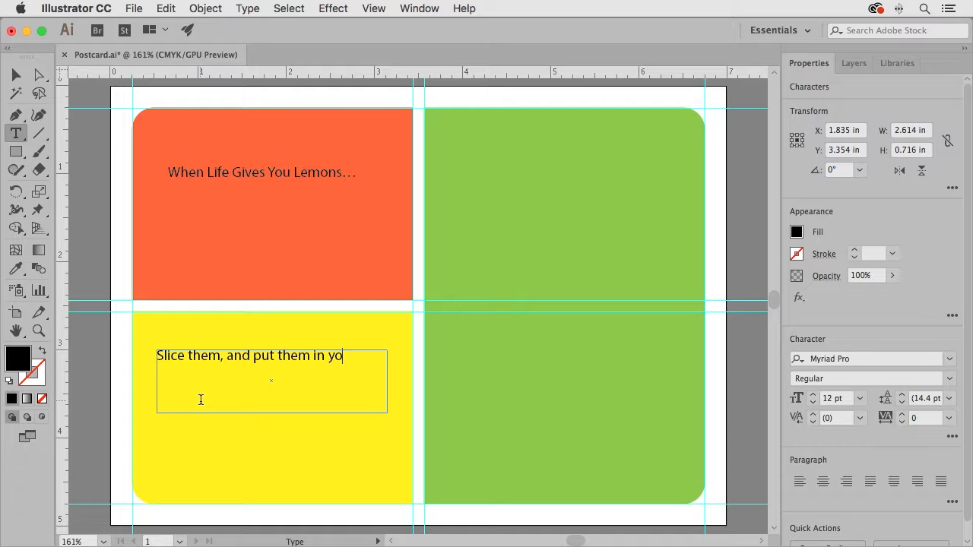
pyautogui.write('ur reusable water bottle!')
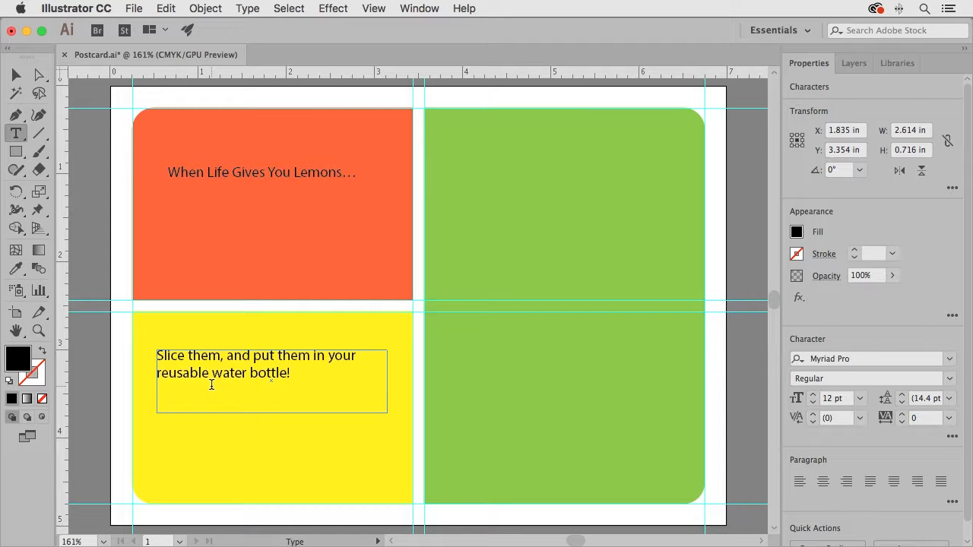
# Filter the font list to Typekit fonts and set all the text in the yellow rectangle to Abril Fatface Regular
pyautogui.moveTo(157, 355); pyautogui.dragTo(302, 371)
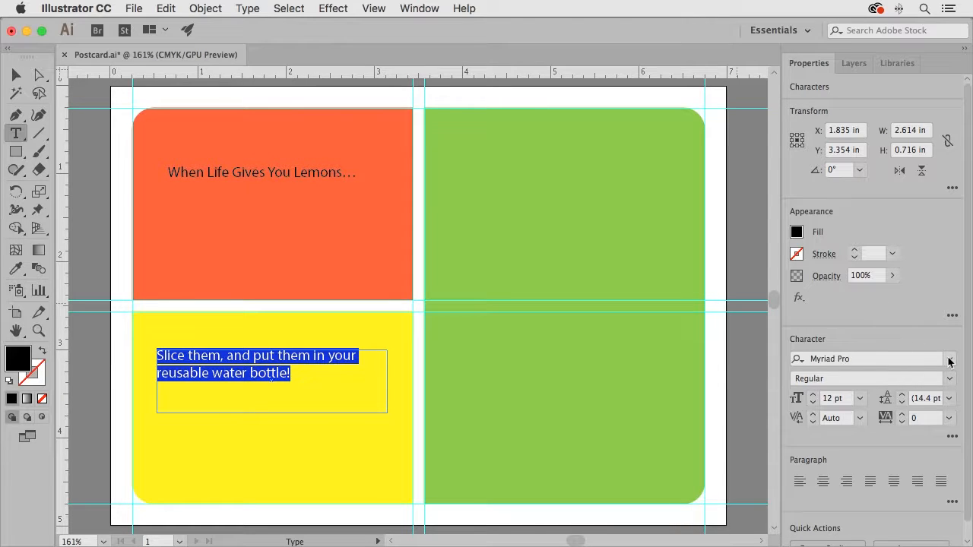
pyautogui.click(950, 360)
pyautogui.click(950, 361)
pyautogui.click(950, 361)
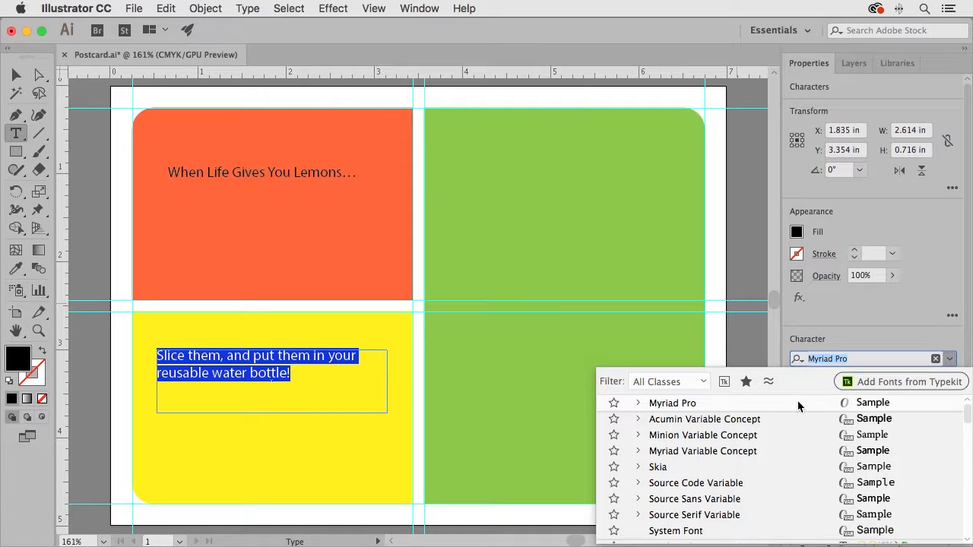
pyautogui.click(724, 382)
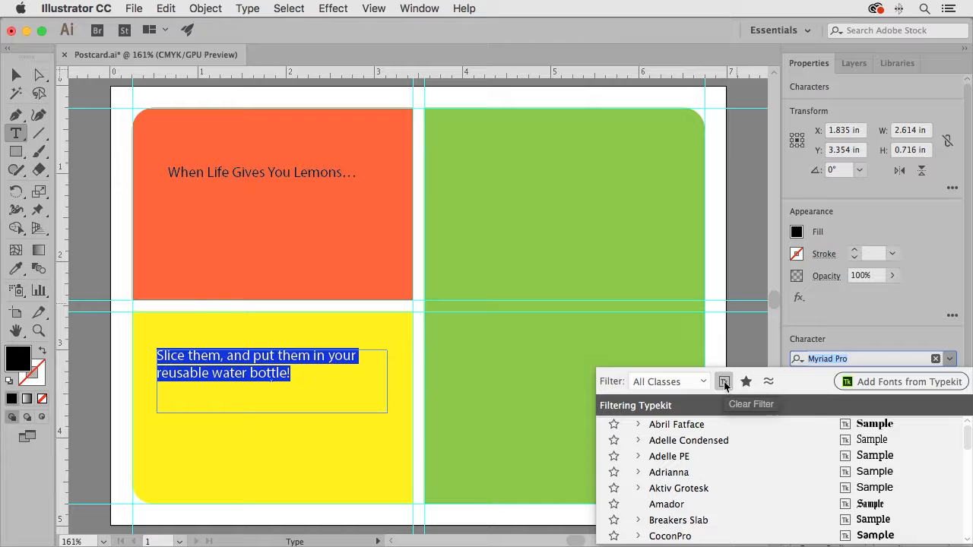
pyautogui.click(640, 426)
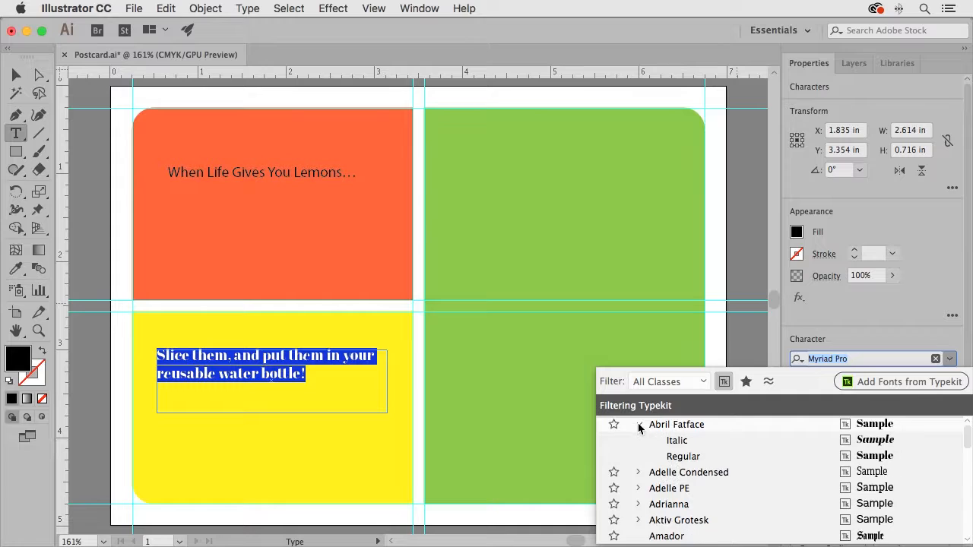
pyautogui.click(673, 458)
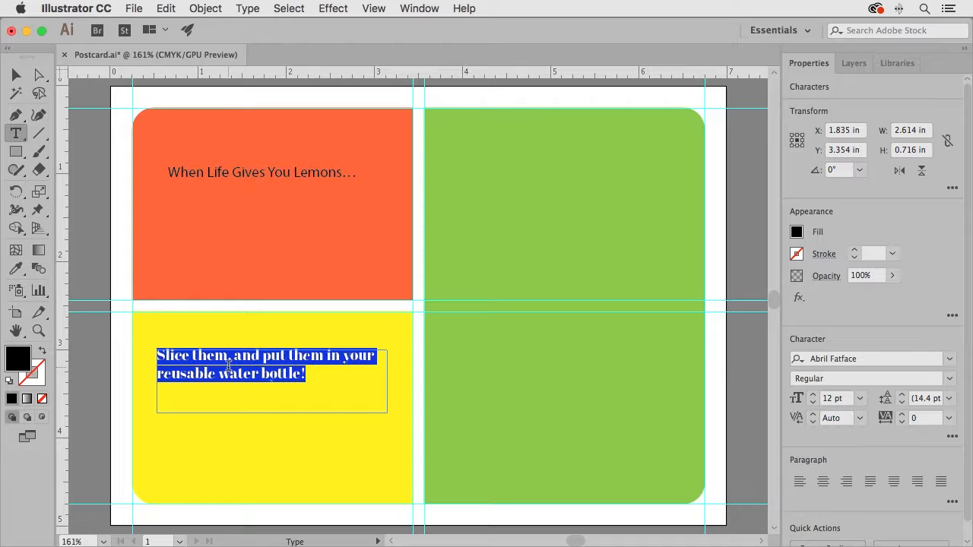
pyautogui.hscroll(1, 228, 366)
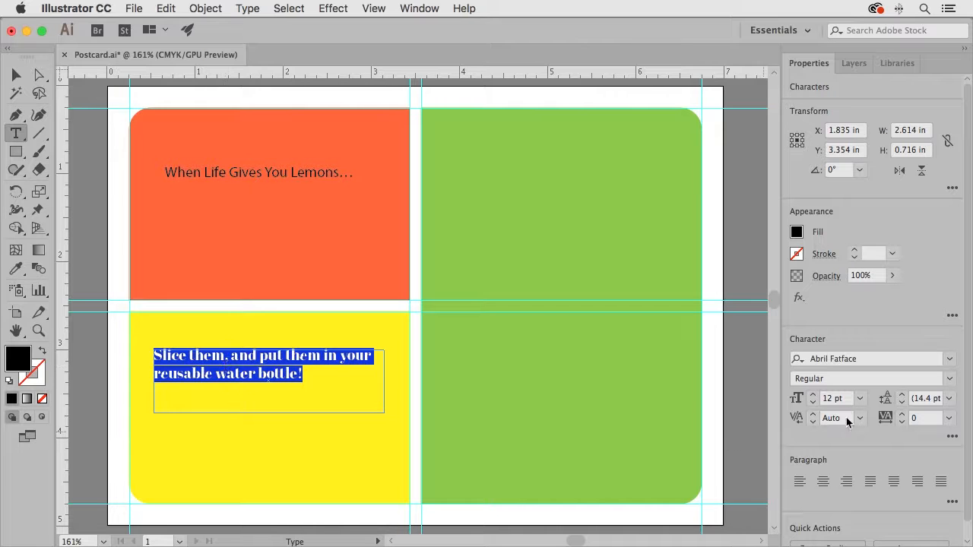
# Set the font size of the text in the yellow rectangle to 15 pt
pyautogui.click(814, 396)
pyautogui.click(814, 396)
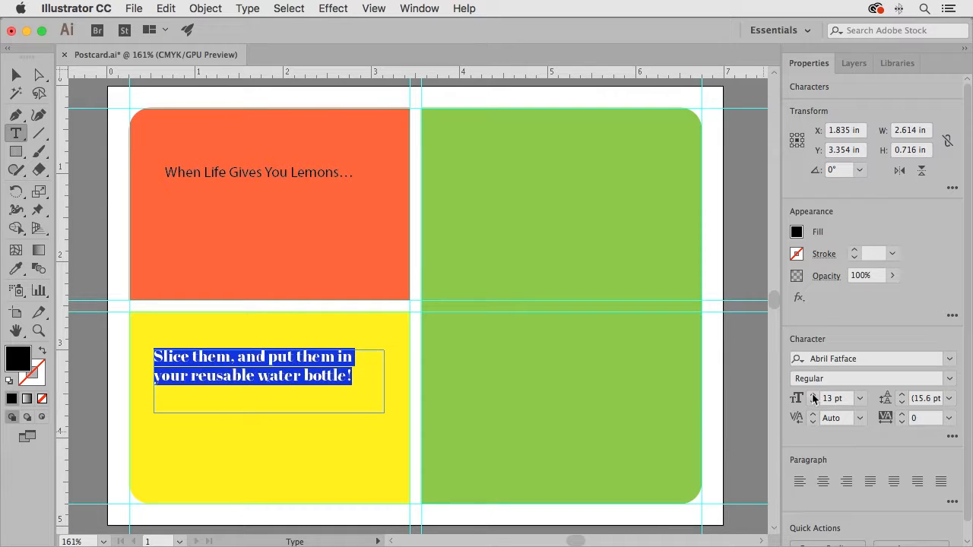
pyautogui.click(814, 396)
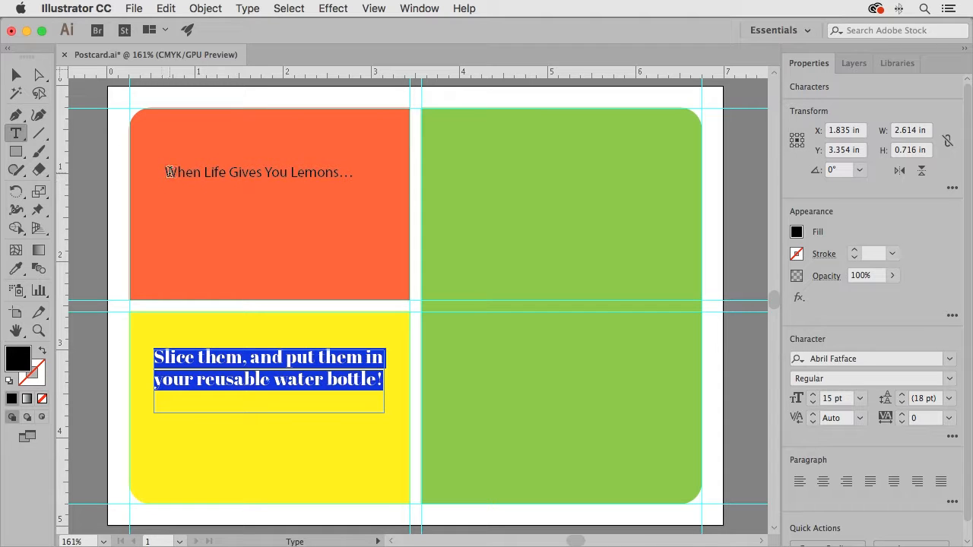
# Set the whole headline in the orange rectangle to Abril Fatface at 21 pt
pyautogui.moveTo(166, 170); pyautogui.dragTo(384, 183)
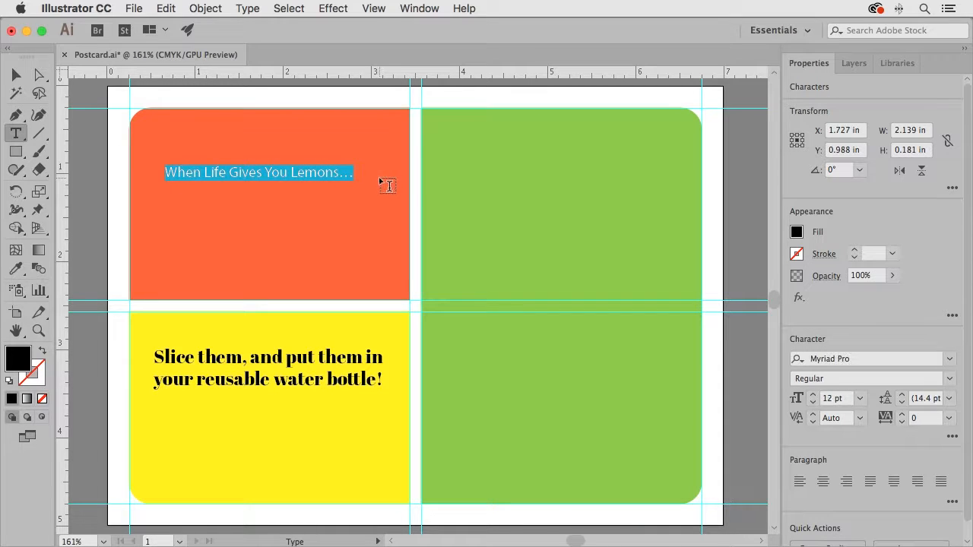
pyautogui.click(950, 359)
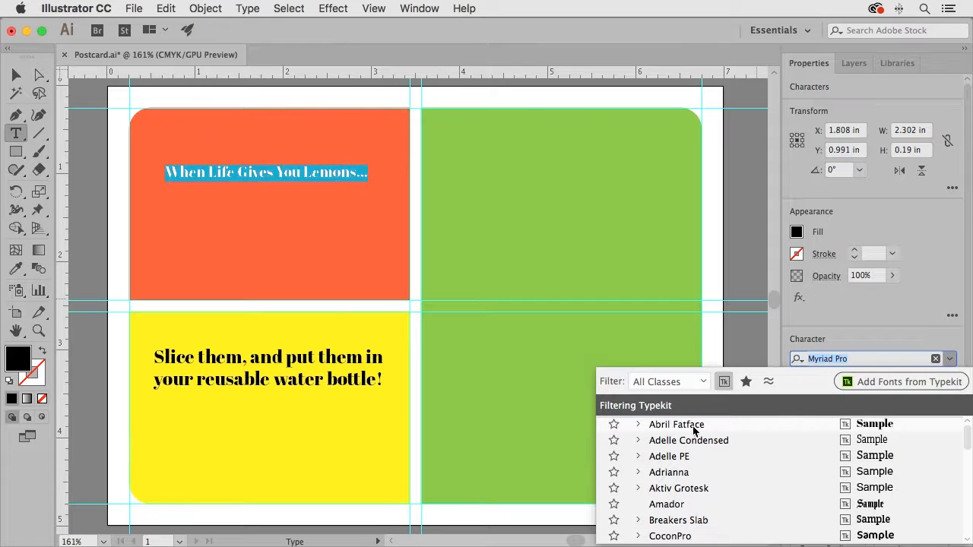
pyautogui.click(693, 431)
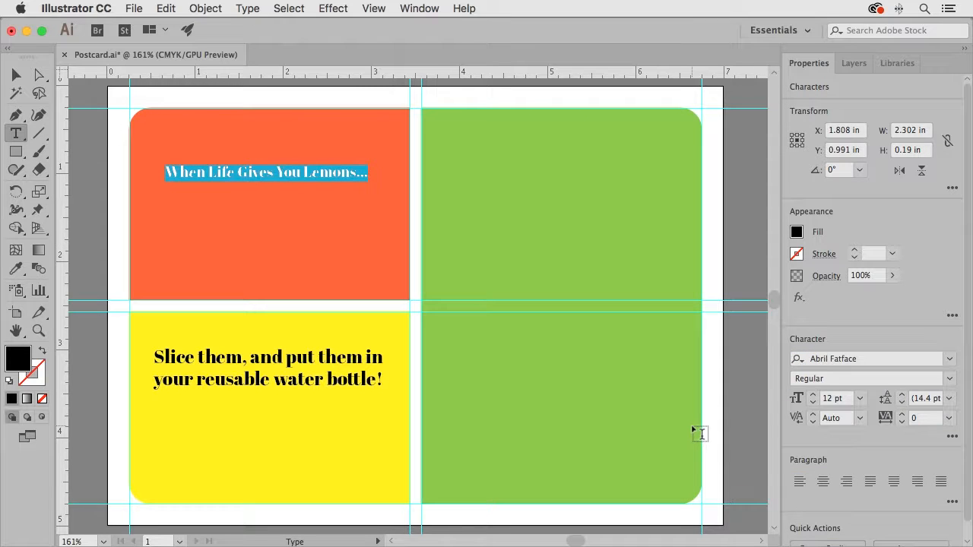
pyautogui.click(814, 398)
pyautogui.click(814, 398)
pyautogui.click(814, 399)
pyautogui.click(815, 399)
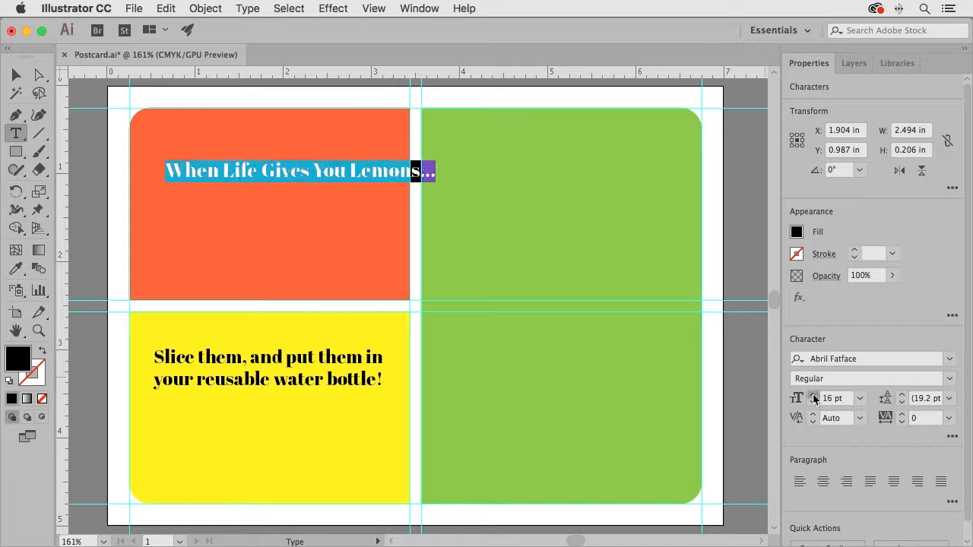
pyautogui.click(814, 399)
pyautogui.click(814, 399)
pyautogui.click(814, 396)
pyautogui.click(814, 396)
pyautogui.click(815, 397)
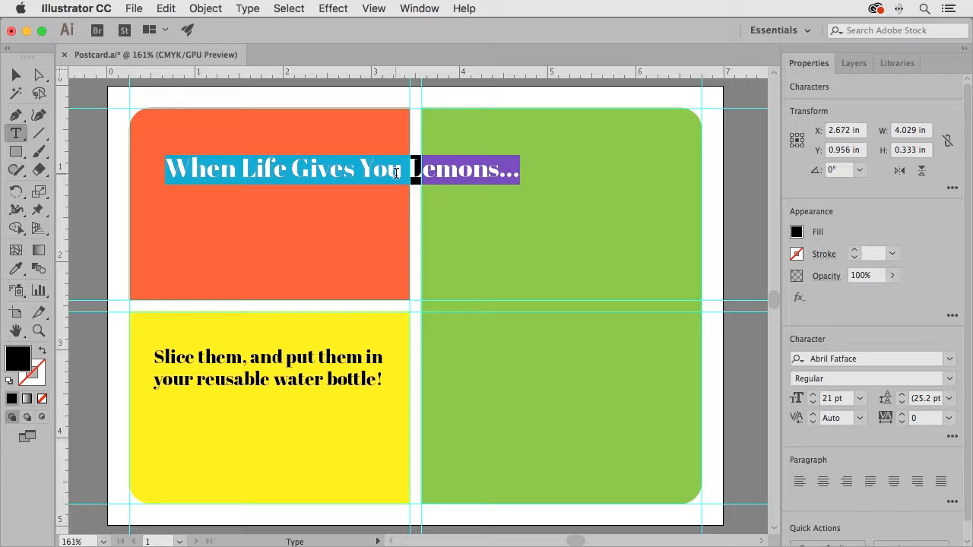
# Convert the headline to area type and resize its box to about 2.75 by 0.71 in, wrapping it onto two lines
pyautogui.click(16, 77)
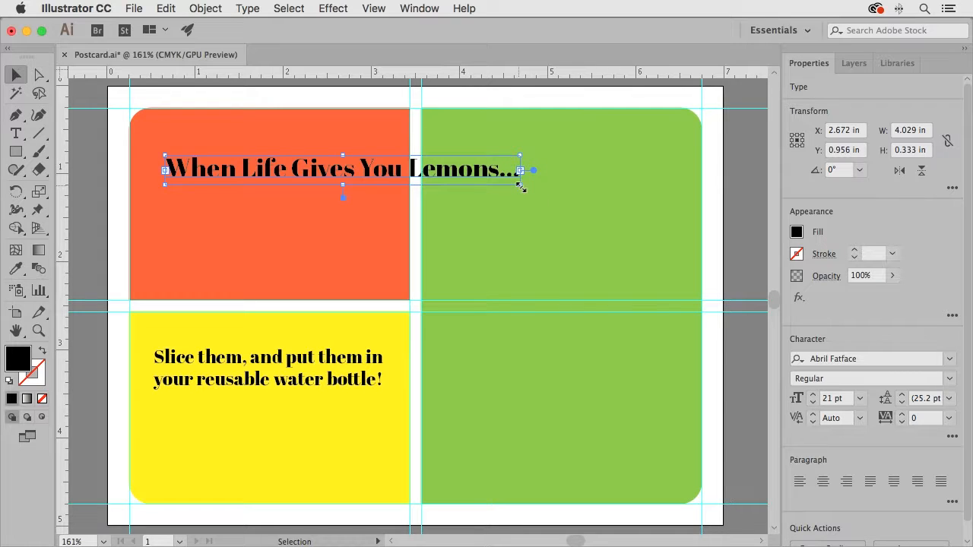
pyautogui.moveTo(522, 188); pyautogui.dragTo(380, 219)
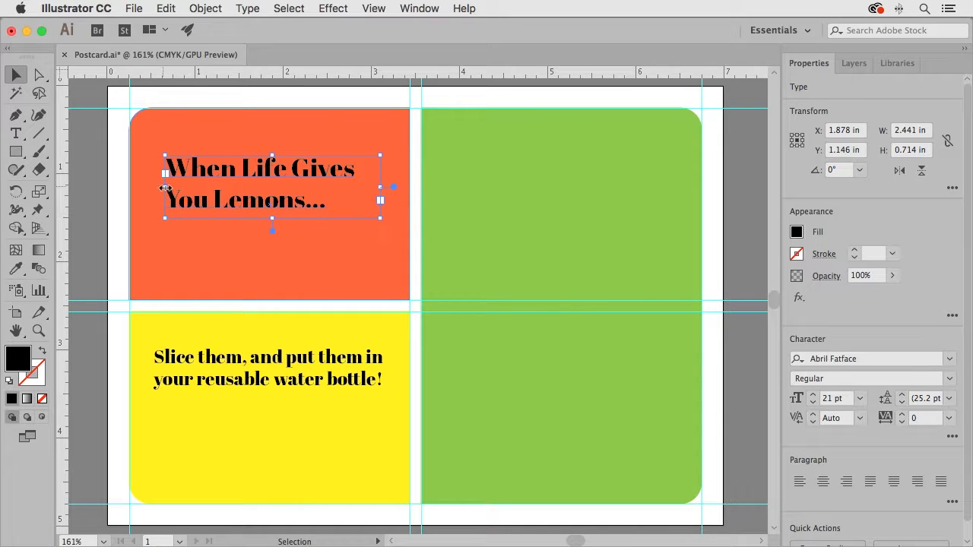
pyautogui.moveTo(164, 187); pyautogui.dragTo(148, 189)
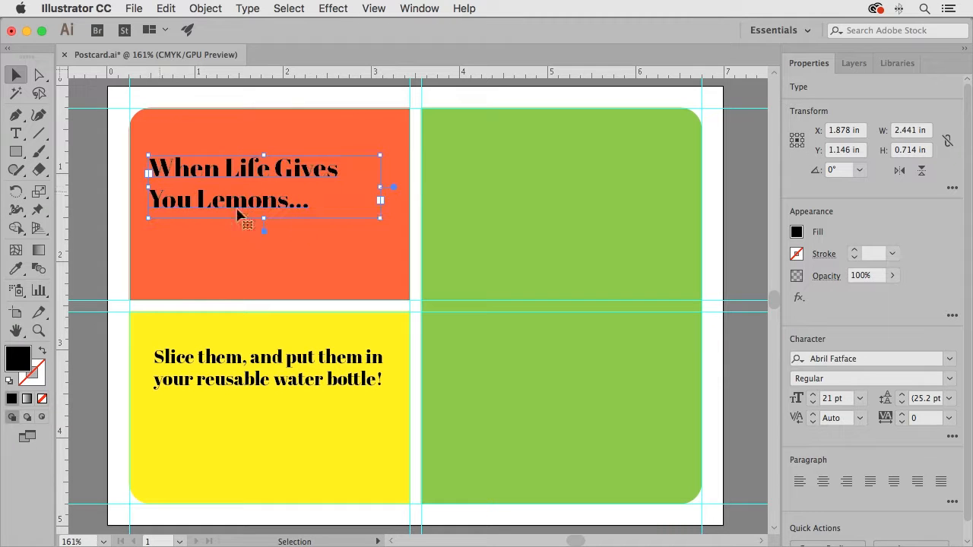
pyautogui.moveTo(380, 187); pyautogui.dragTo(393, 187)
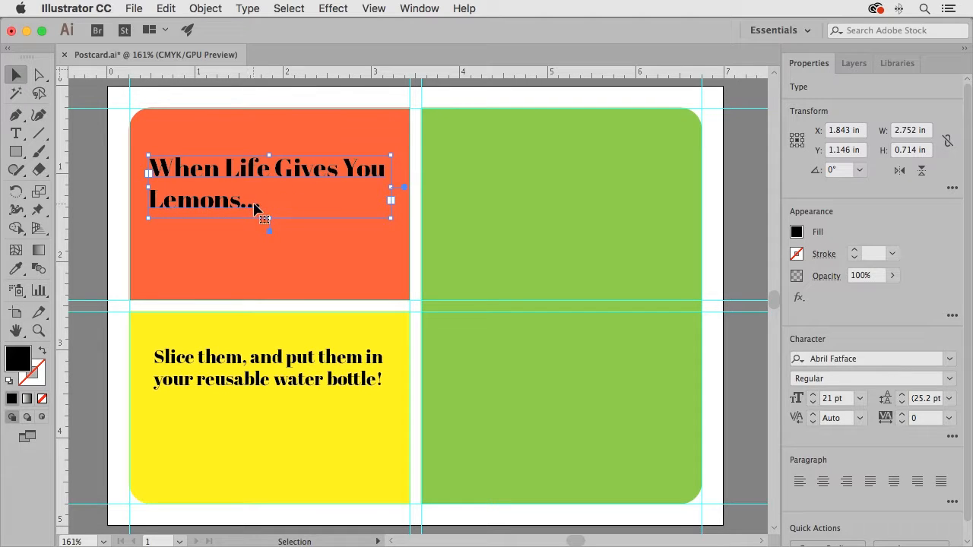
# Enlarge "Lemons…" in the headline to 29 pt and extend the headline's text box to about 1.41 in tall
pyautogui.click(16, 133)
pyautogui.moveTo(149, 200); pyautogui.dragTo(298, 201)
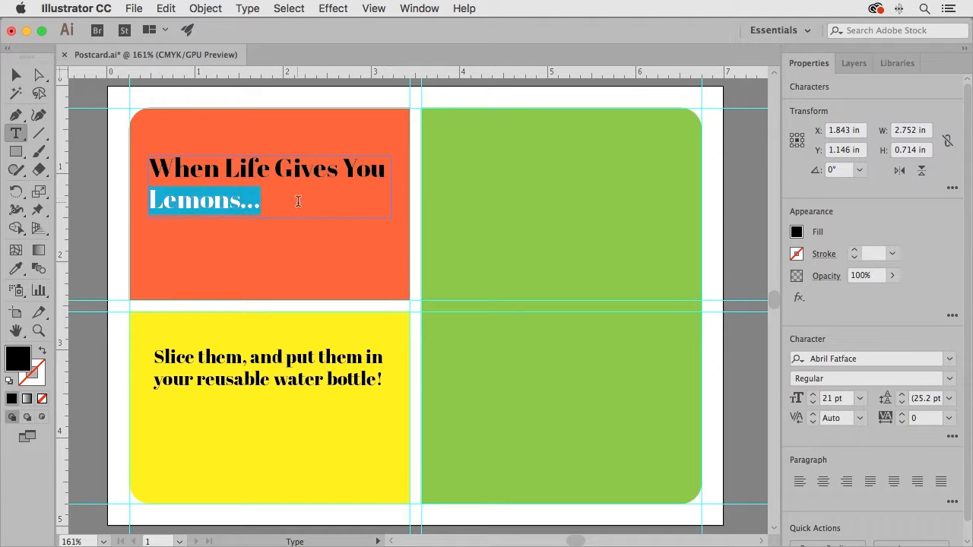
pyautogui.click(814, 399)
pyautogui.click(814, 398)
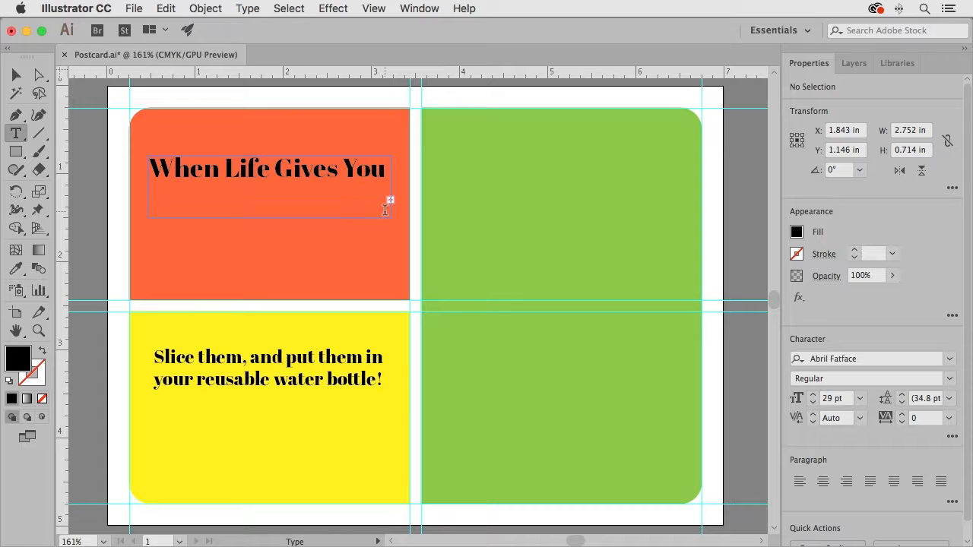
pyautogui.press('Escape')
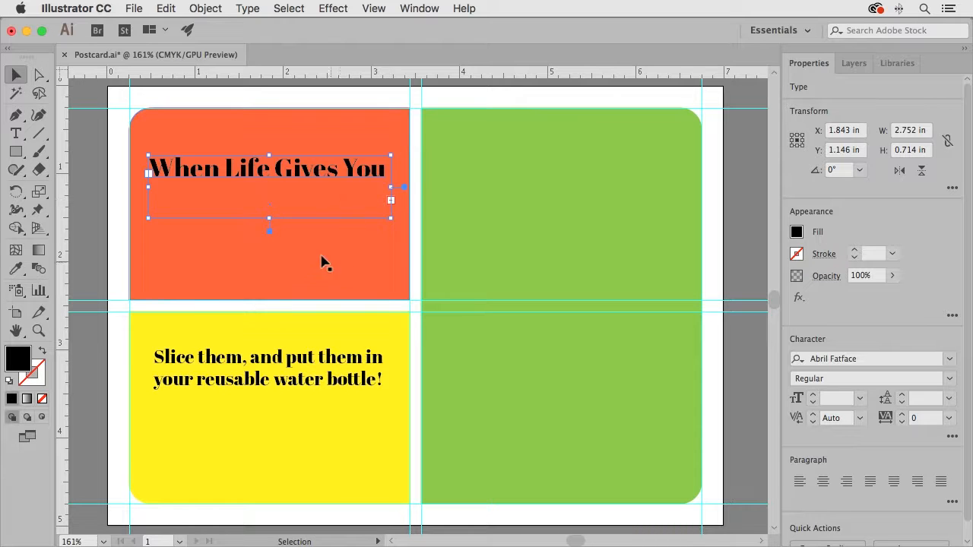
pyautogui.moveTo(270, 221); pyautogui.dragTo(270, 280)
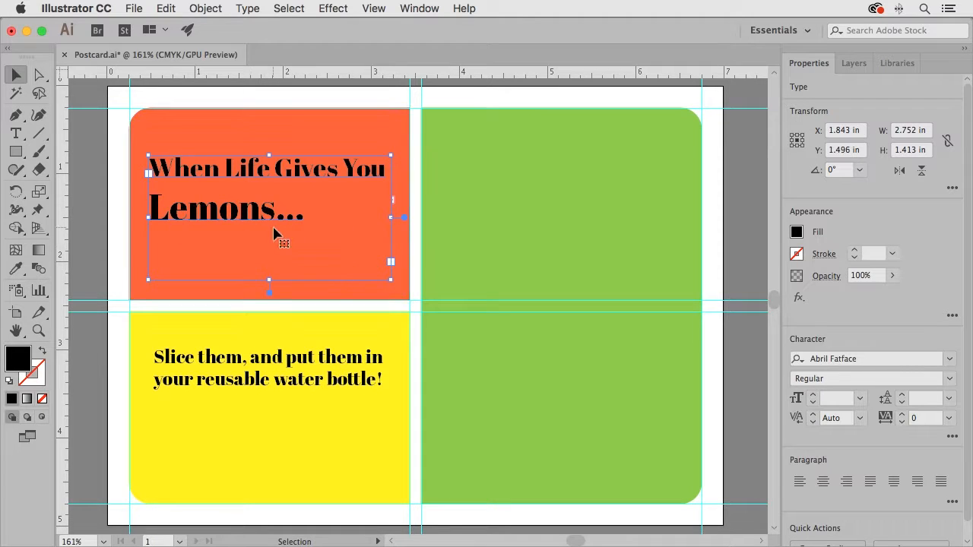
# Set the font size of "Lemons…" to 45 pt
pyautogui.doubleClick(200, 225)
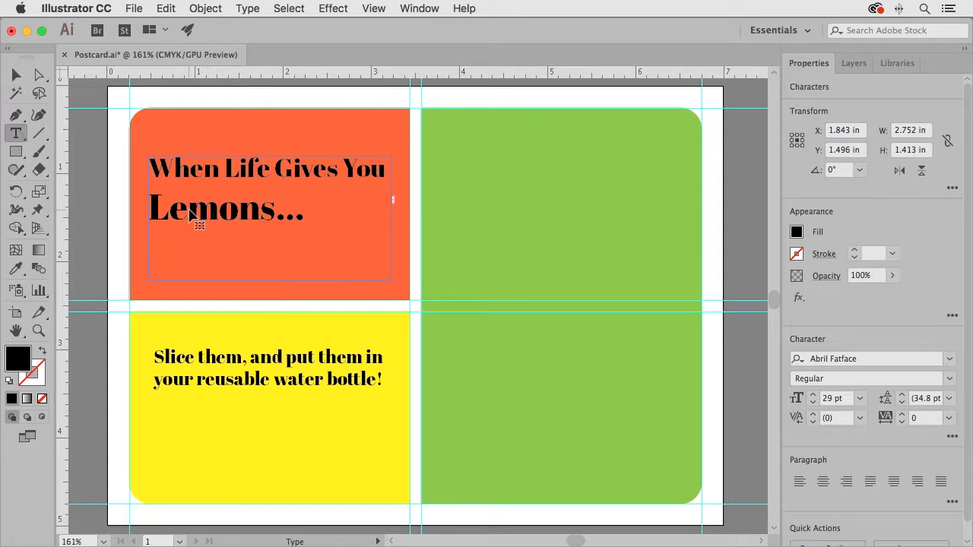
pyautogui.moveTo(150, 207); pyautogui.dragTo(312, 208)
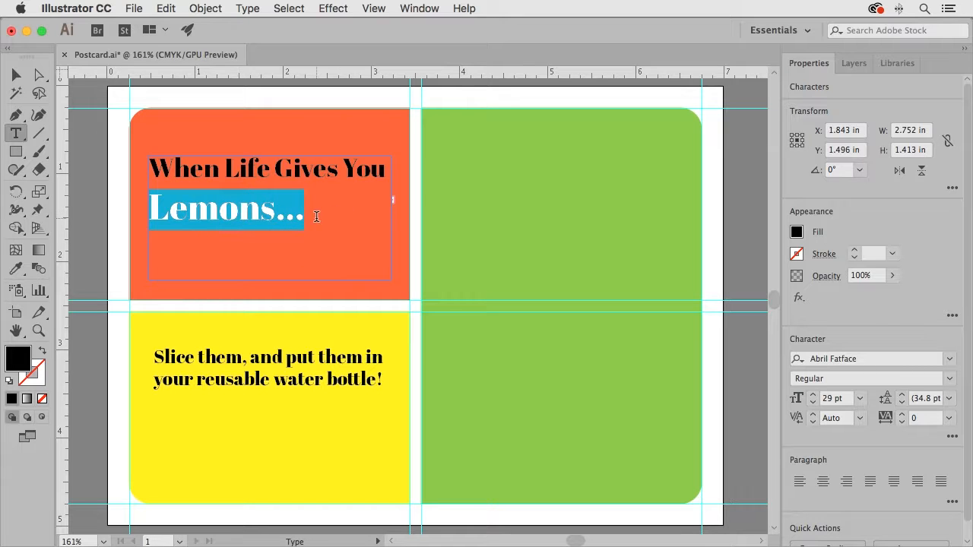
pyautogui.click(812, 395)
pyautogui.click(812, 395)
pyautogui.click(813, 395)
pyautogui.click(813, 395)
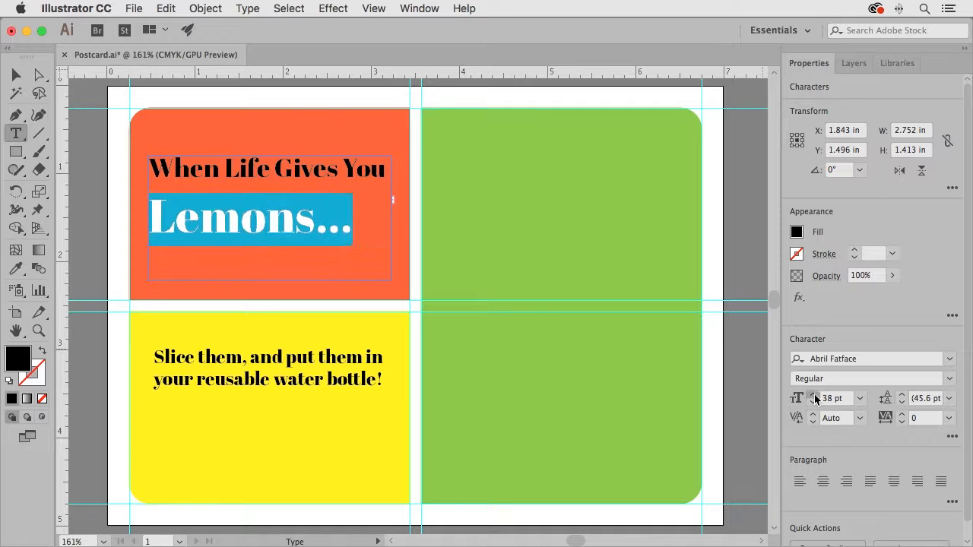
pyautogui.click(813, 394)
pyautogui.click(813, 394)
pyautogui.click(812, 395)
pyautogui.click(813, 394)
pyautogui.click(812, 395)
pyautogui.click(812, 394)
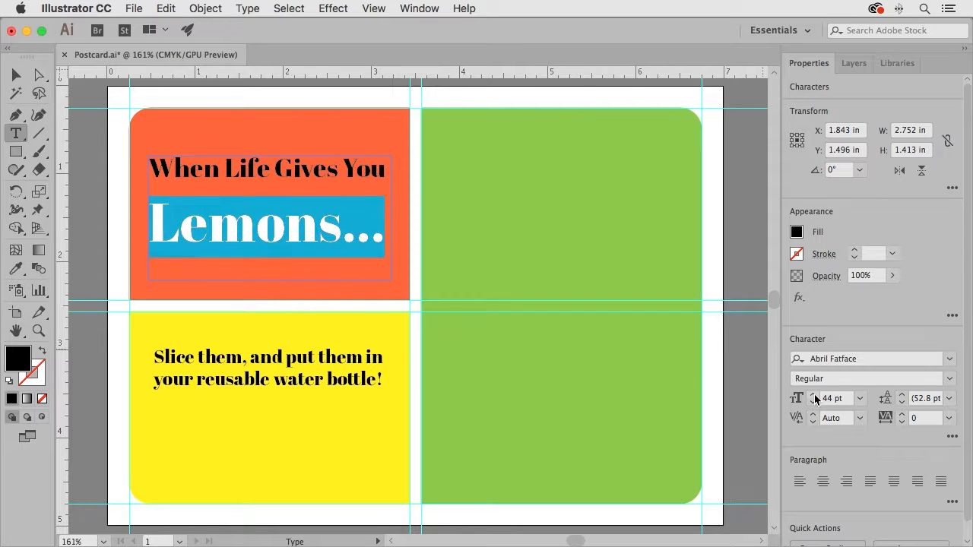
pyautogui.click(813, 395)
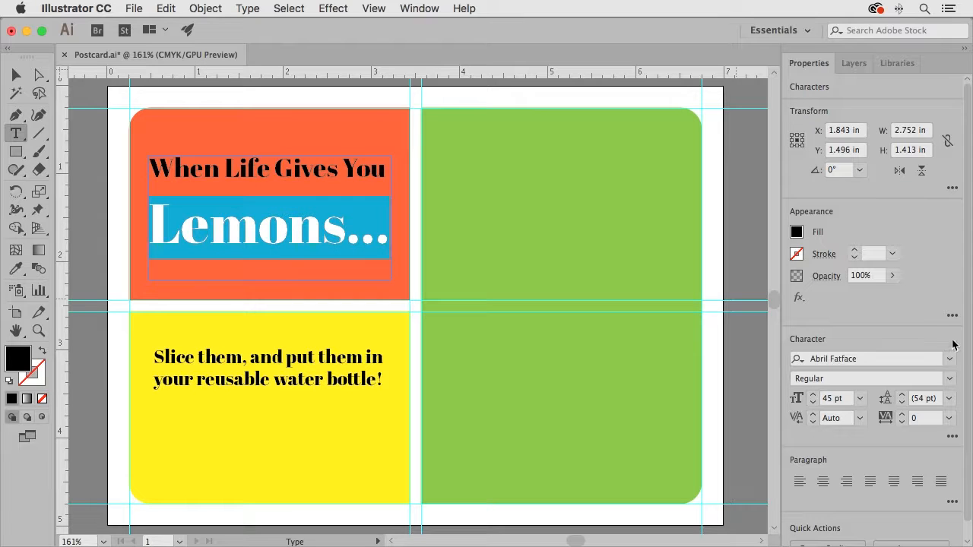
# Change "Lemons…" to the Italic style and reduce its size to 44 pt
pyautogui.click(949, 378)
pyautogui.click(856, 394)
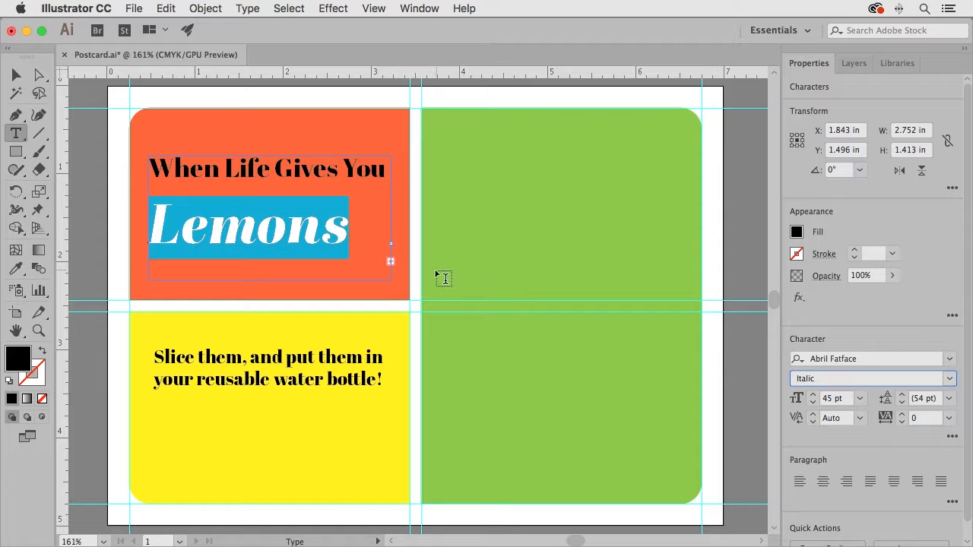
pyautogui.click(812, 403)
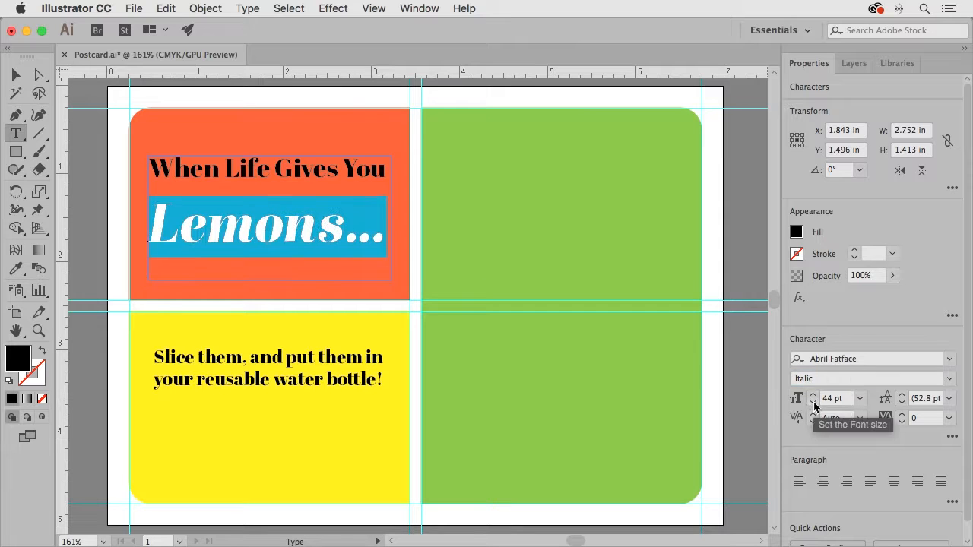
pyautogui.click(302, 237)
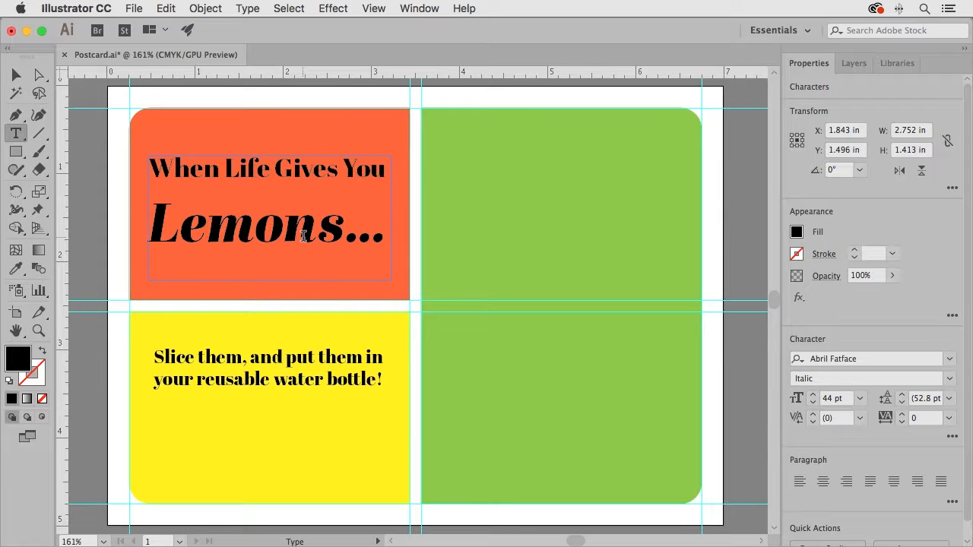
# Tighten the leading of "Lemons…" to 37 pt
pyautogui.moveTo(151, 222); pyautogui.dragTo(447, 228)
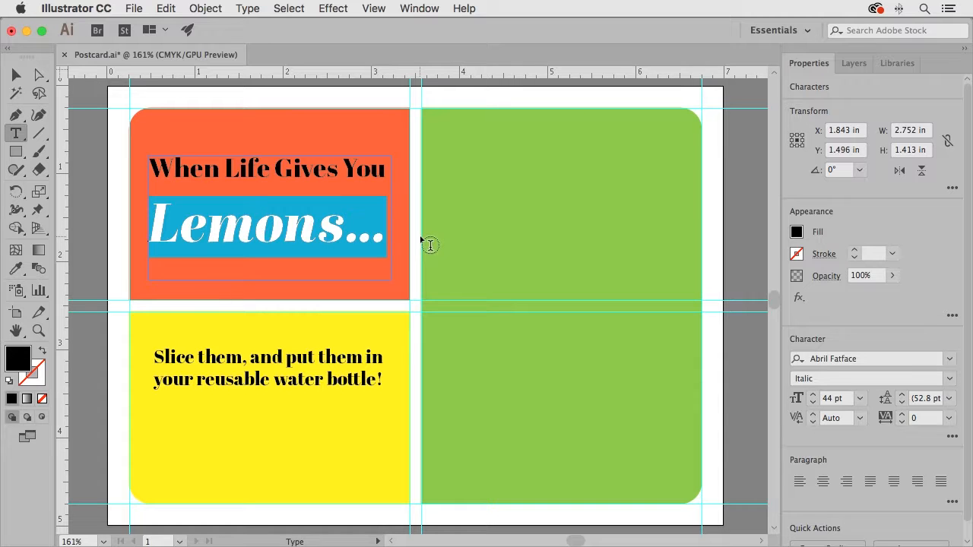
pyautogui.click(902, 403)
pyautogui.click(902, 403)
pyautogui.click(902, 402)
pyautogui.click(902, 403)
pyautogui.click(902, 403)
pyautogui.click(902, 403)
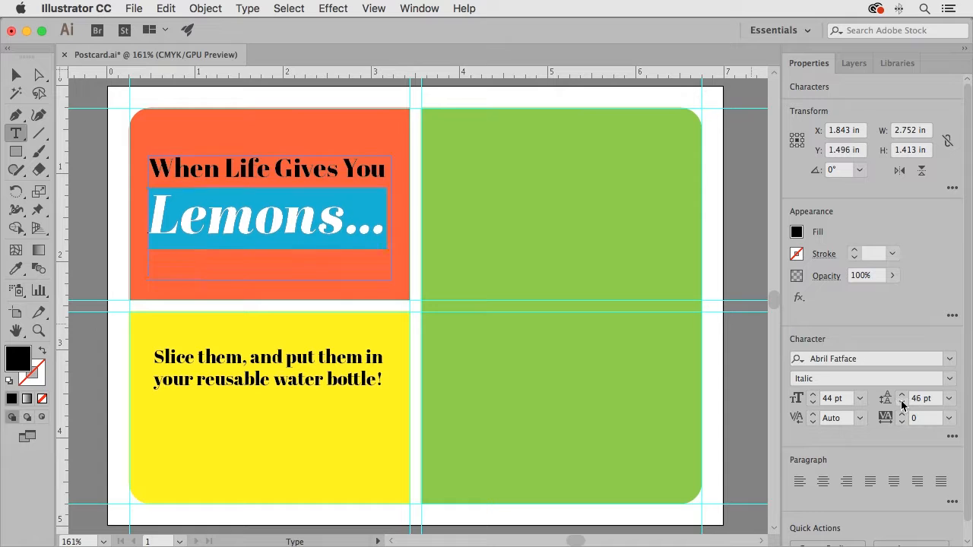
pyautogui.click(901, 403)
pyautogui.click(901, 403)
pyautogui.click(902, 403)
pyautogui.click(902, 403)
pyautogui.click(901, 403)
pyautogui.click(901, 403)
pyautogui.click(902, 403)
pyautogui.click(902, 403)
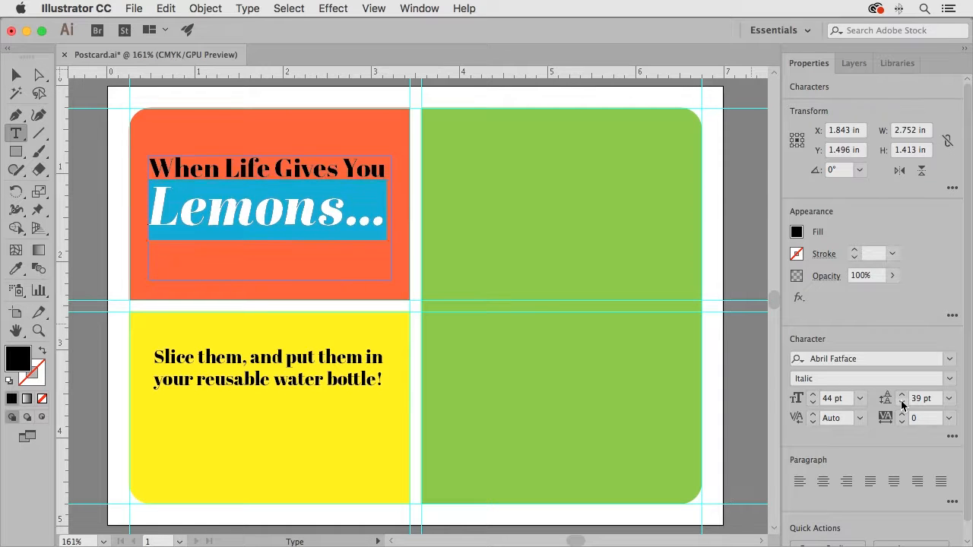
pyautogui.click(901, 403)
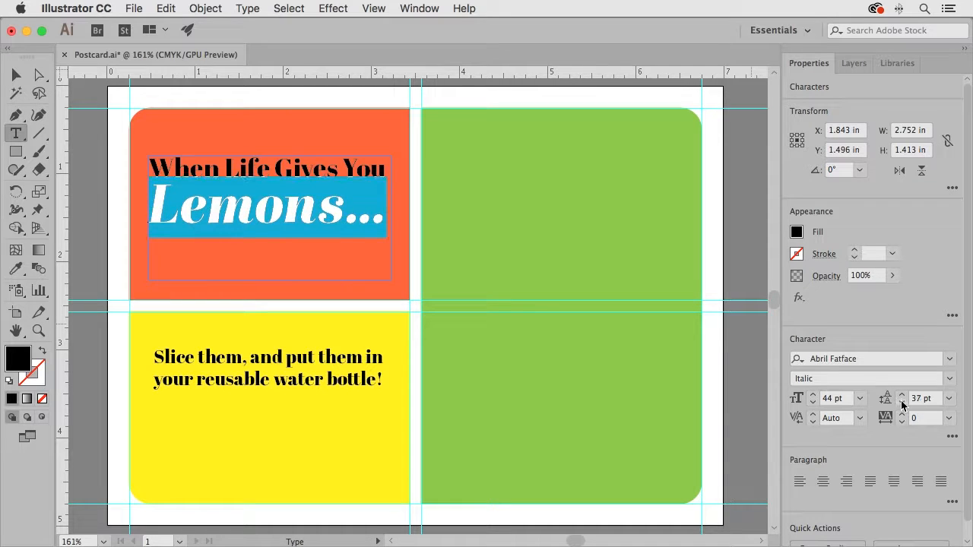
# Fill all of the headline text in the orange rectangle with white
pyautogui.click(152, 168)
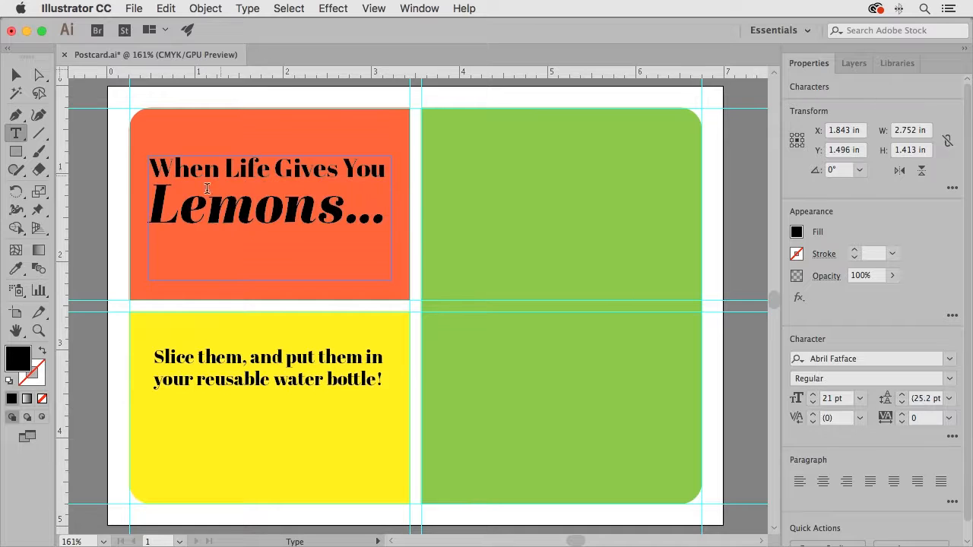
pyautogui.moveTo(152, 164); pyautogui.dragTo(424, 228)
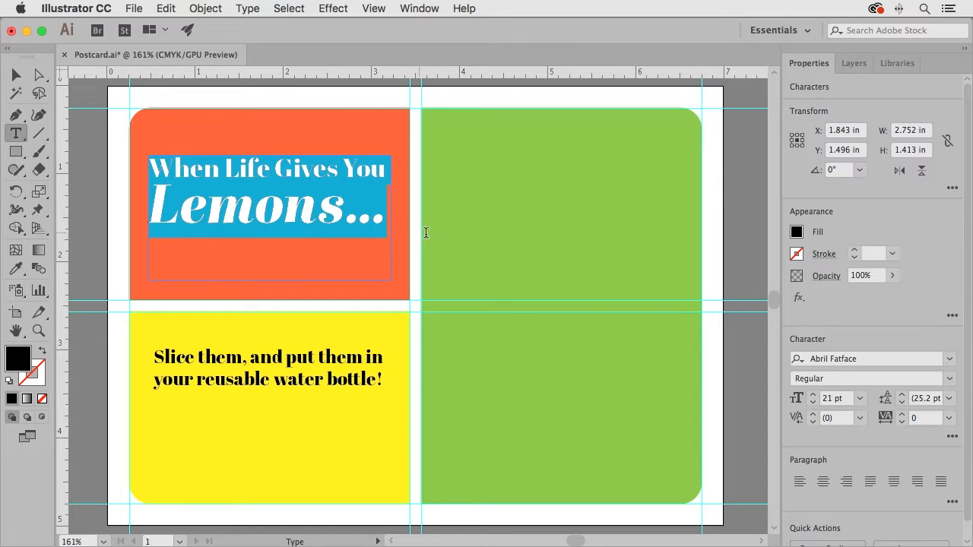
pyautogui.click(797, 233)
pyautogui.click(652, 287)
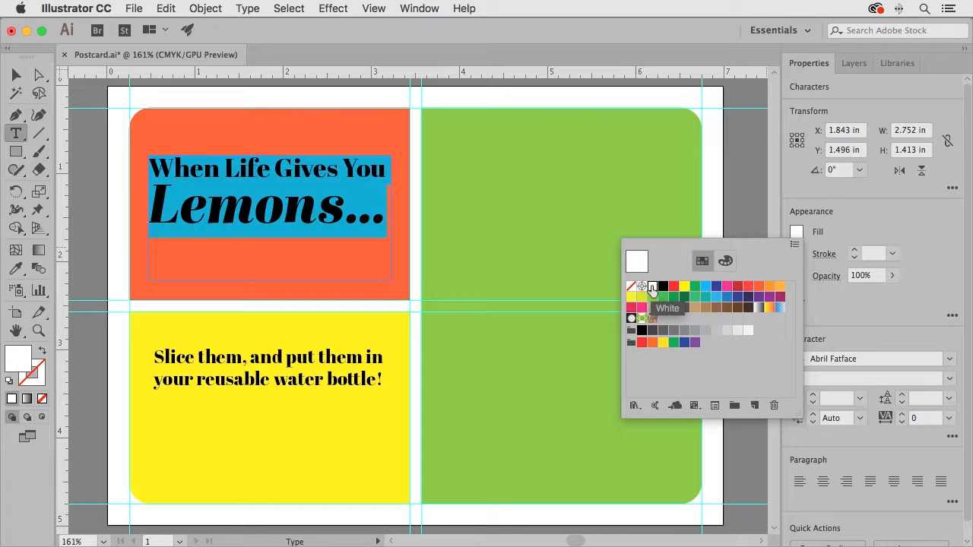
pyautogui.click(17, 78)
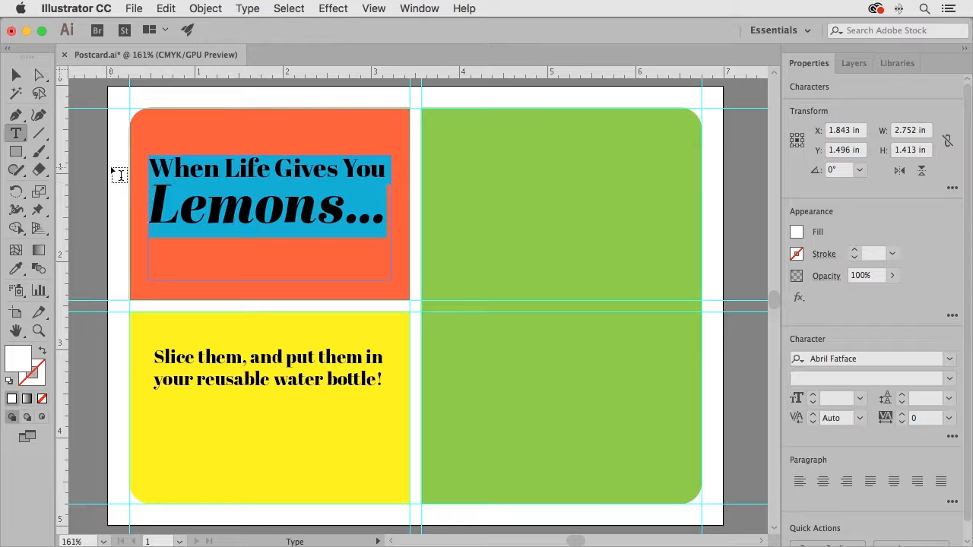
# Fit the headline's text box to its text, making it about 1.09 in tall
pyautogui.click(16, 75)
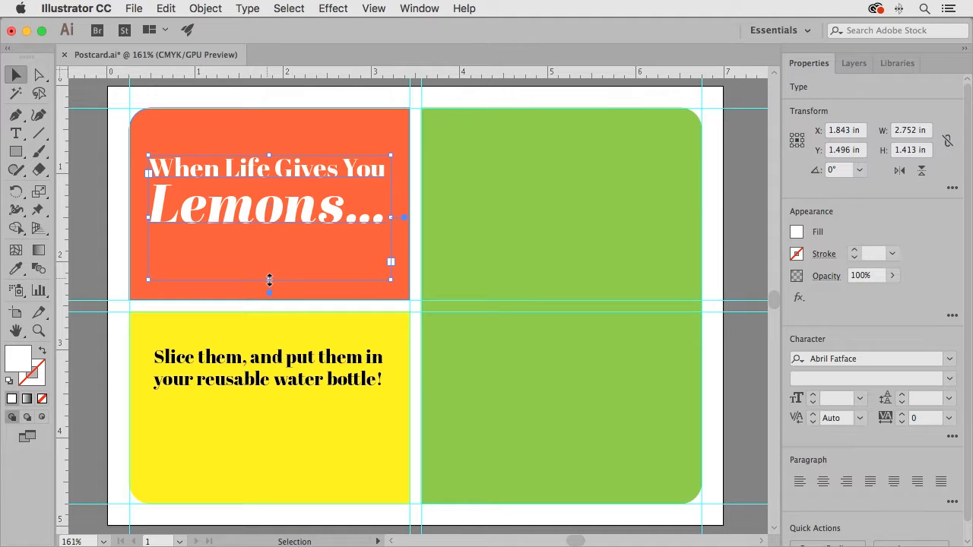
pyautogui.moveTo(269, 280); pyautogui.dragTo(268, 253)
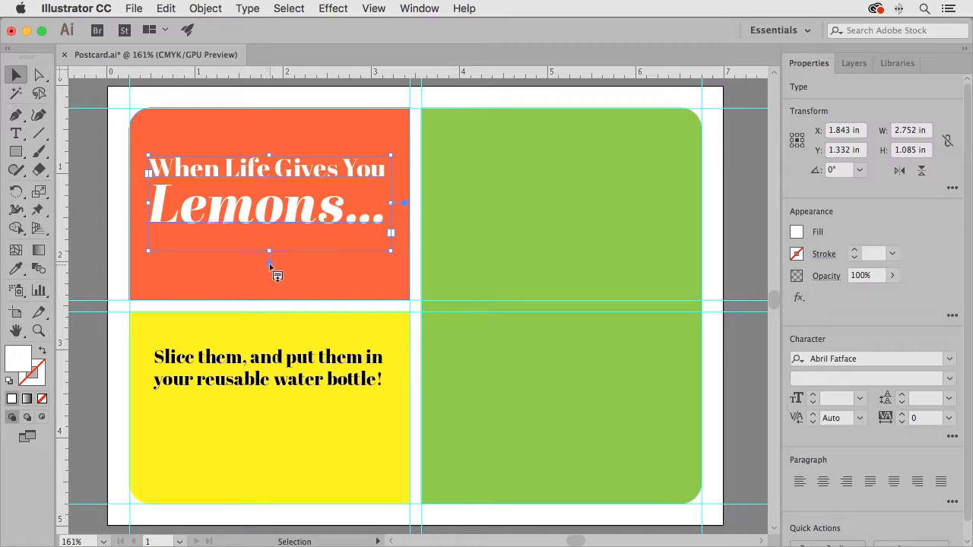
pyautogui.doubleClick(270, 265)
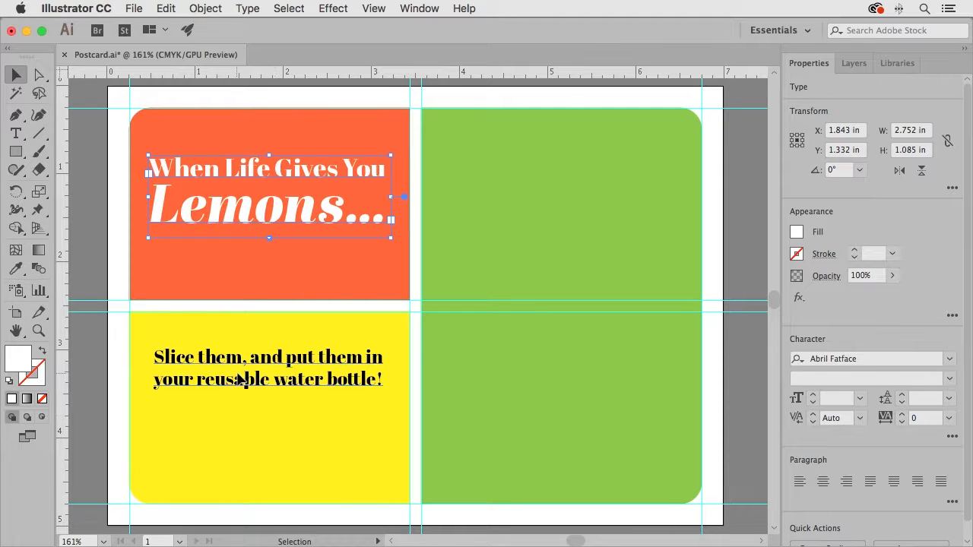
# Move the yellow rectangle's text box down, centered horizontally under the headline's box, and shorten it to about 0.47 in tall
pyautogui.click(242, 381)
pyautogui.moveTo(220, 360); pyautogui.dragTo(231, 385)
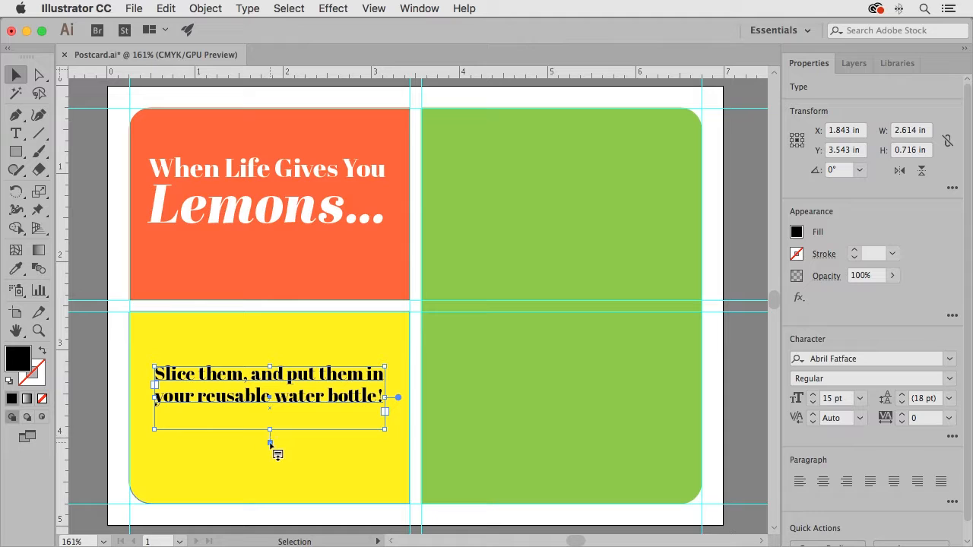
pyautogui.moveTo(271, 430); pyautogui.dragTo(270, 408)
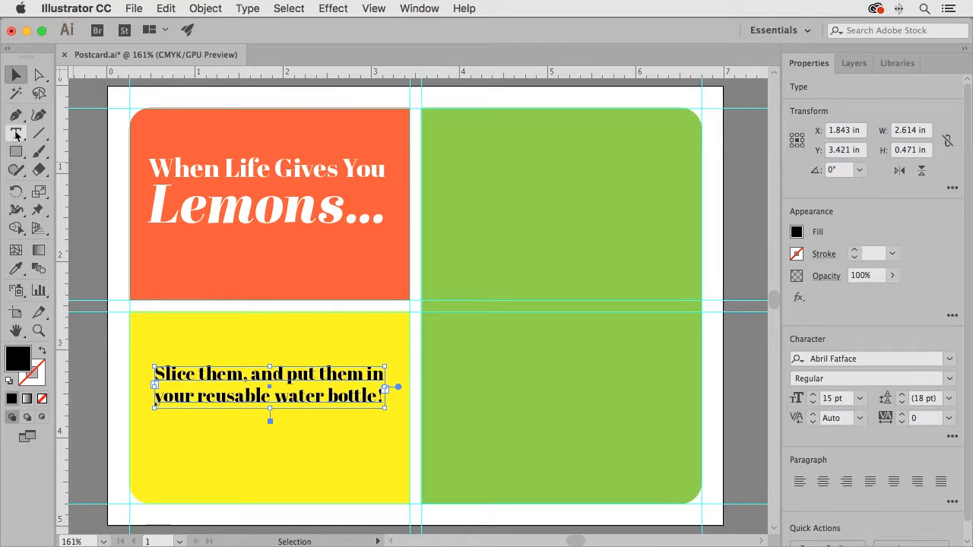
# Draw a text box about 2.74 in wide and 0.49 in tall beneath the slogan in the yellow rectangle
pyautogui.press('t')
pyautogui.moveTo(149, 446); pyautogui.dragTo(390, 488)
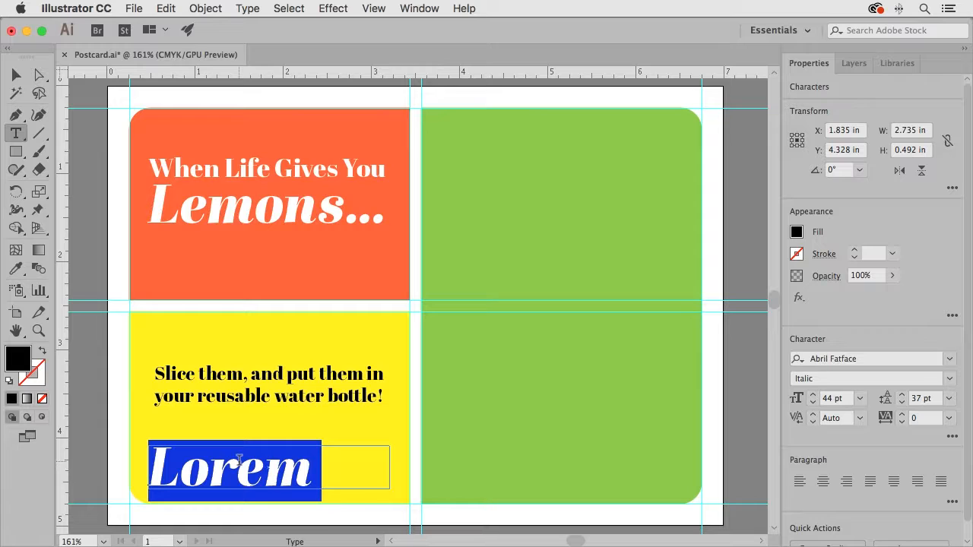
pyautogui.hscroll(1, 239, 460)
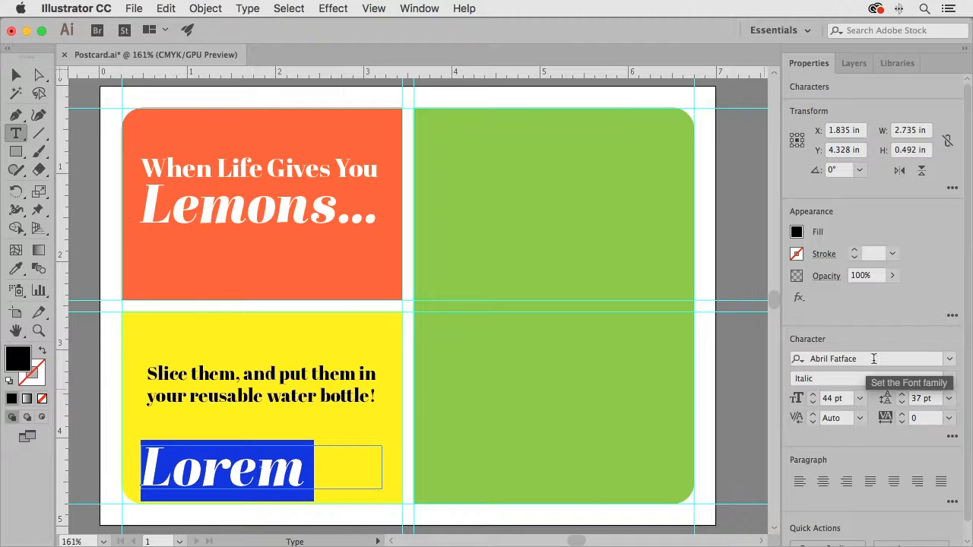
# Turn off the Typekit font filter and set the new box's placeholder text to Myriad Pro Regular
pyautogui.click(949, 359)
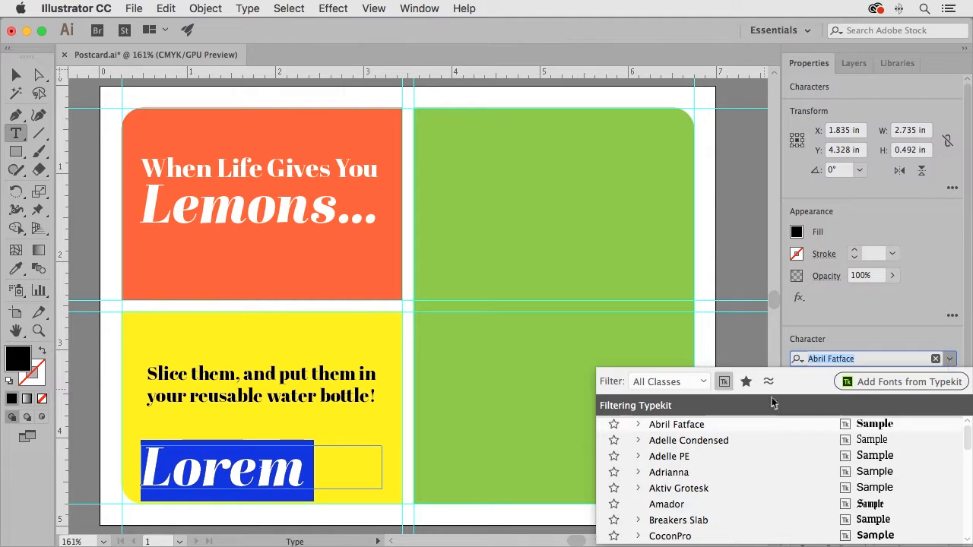
pyautogui.click(724, 382)
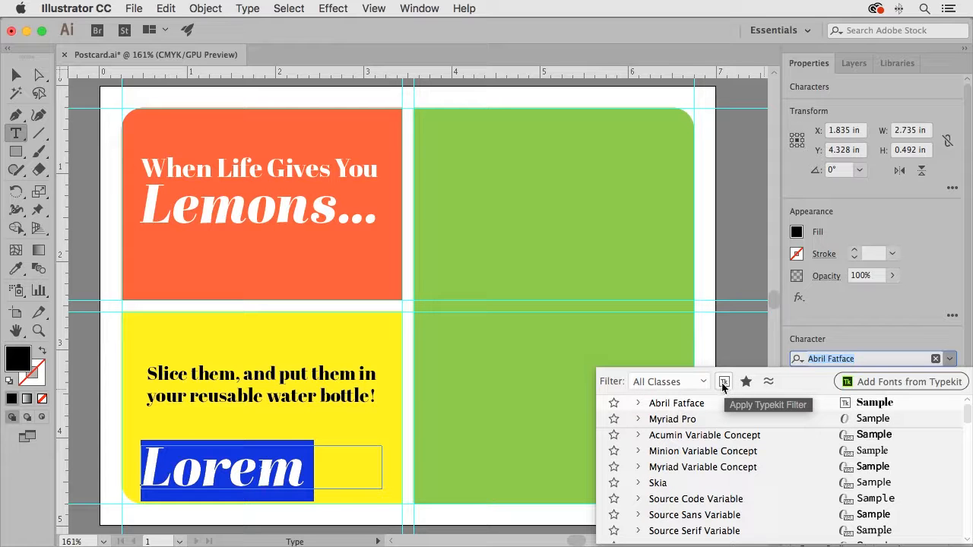
pyautogui.scroll(-1, 785, 495)
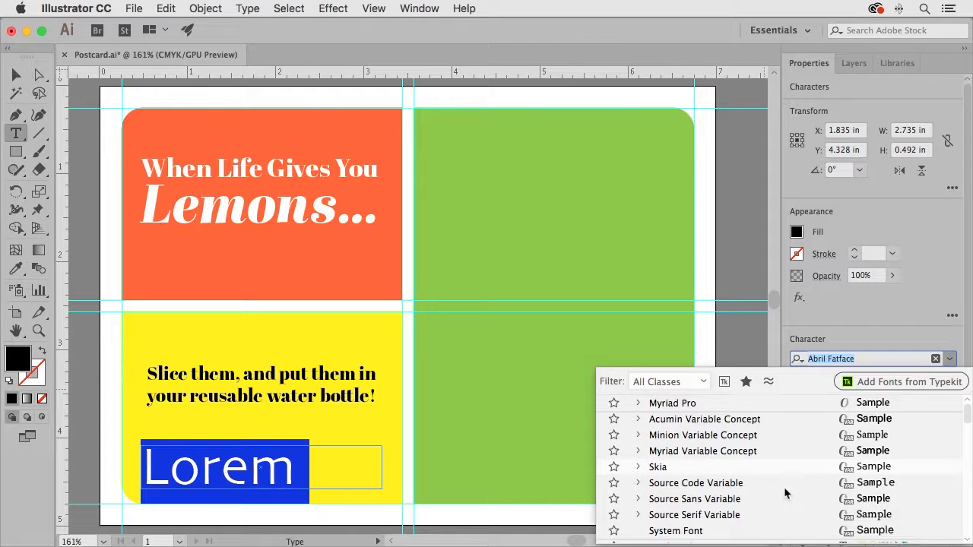
pyautogui.scroll(-10, 785, 494)
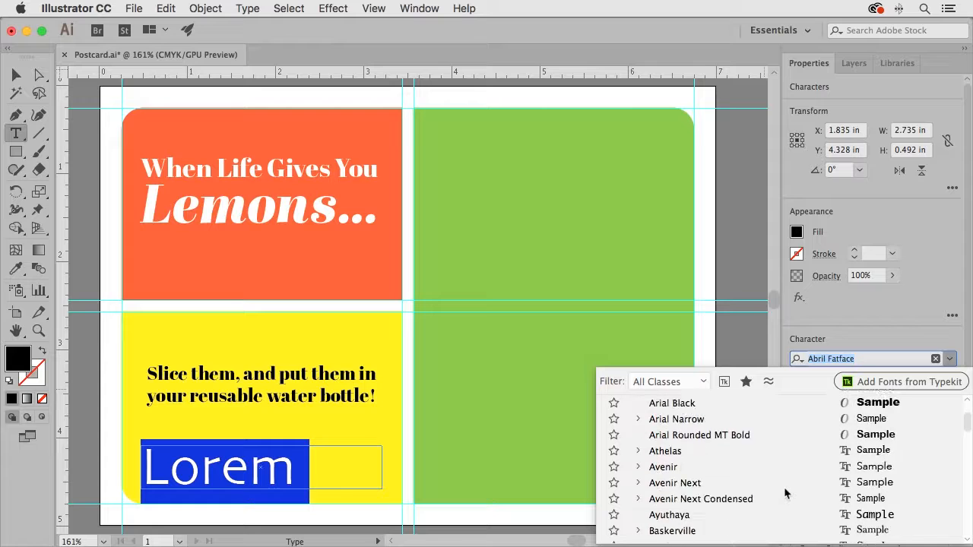
pyautogui.scroll(-20, 786, 494)
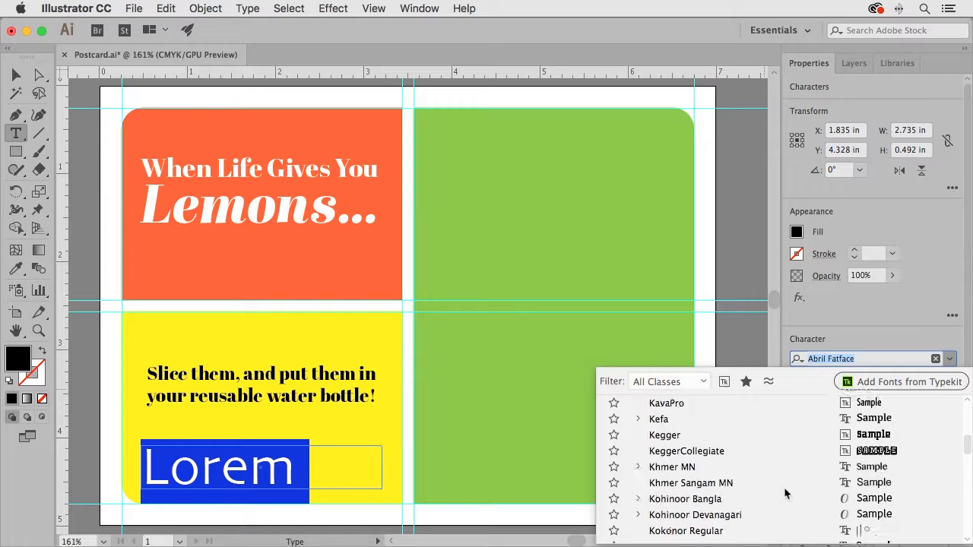
pyautogui.scroll(-20, 785, 494)
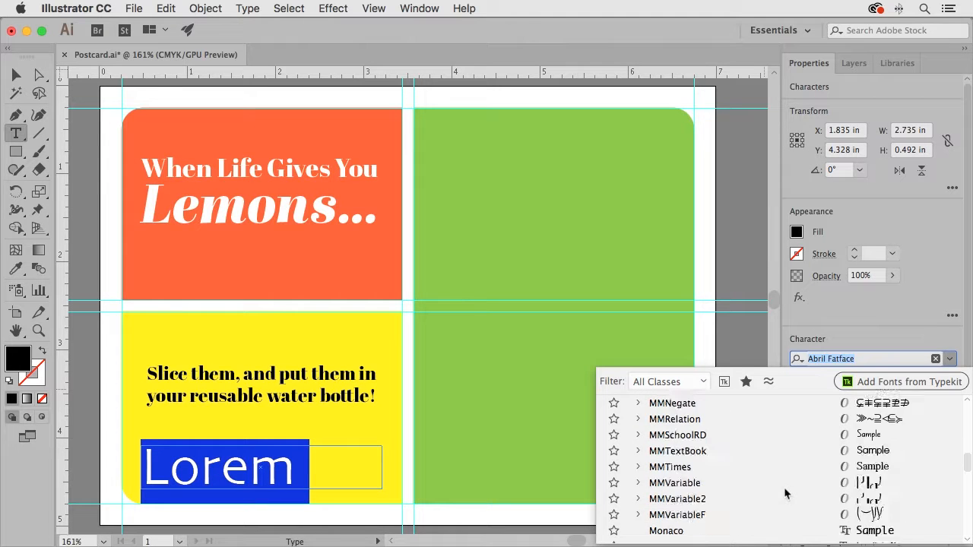
pyautogui.scroll(-20, 785, 494)
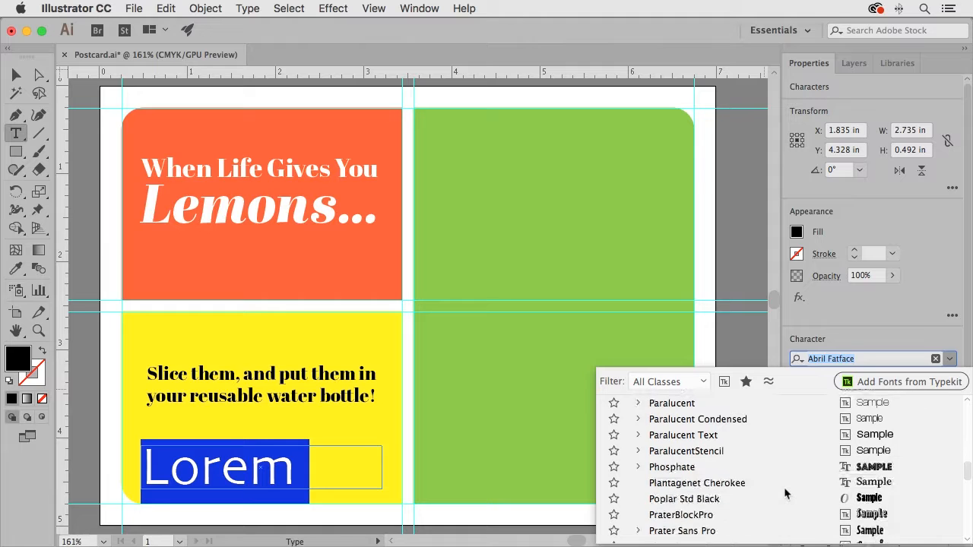
pyautogui.scroll(10, 786, 494)
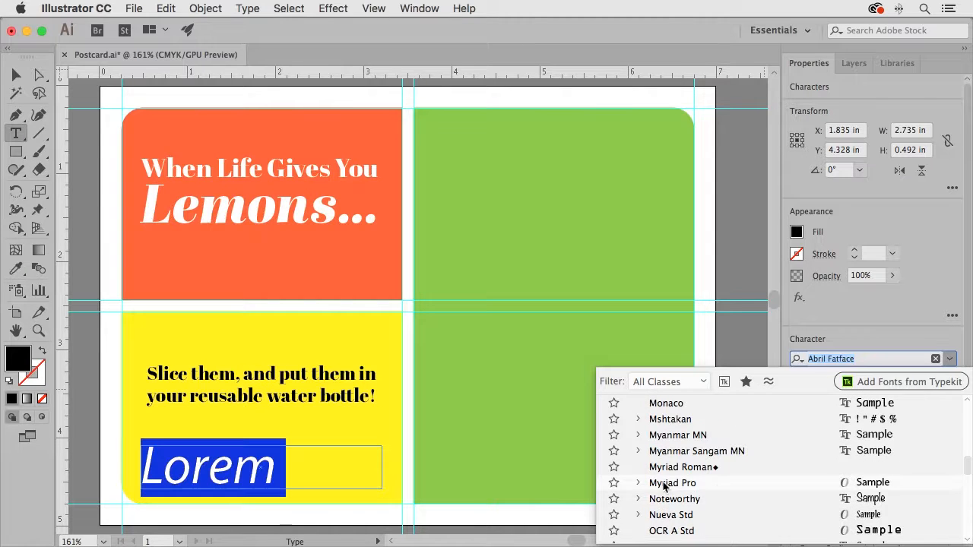
pyautogui.click(664, 484)
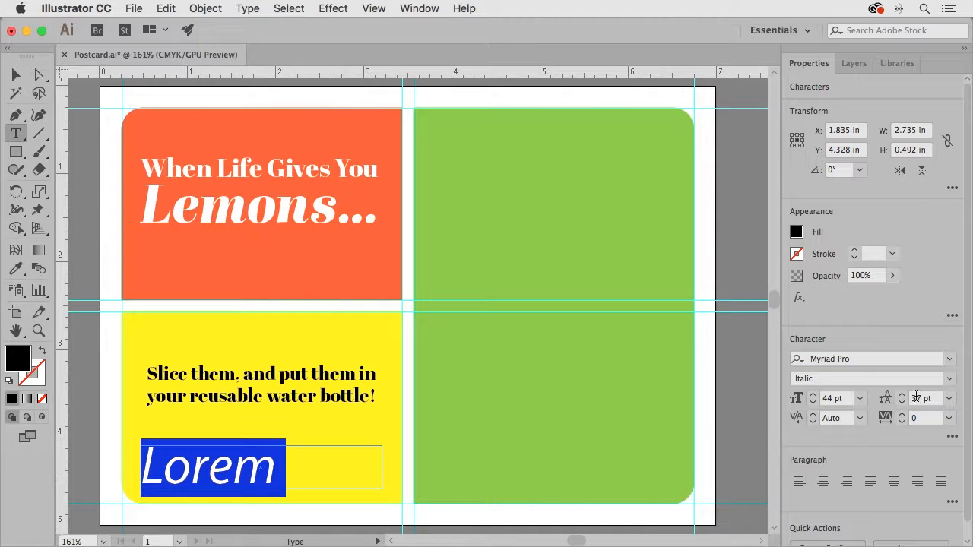
pyautogui.click(949, 380)
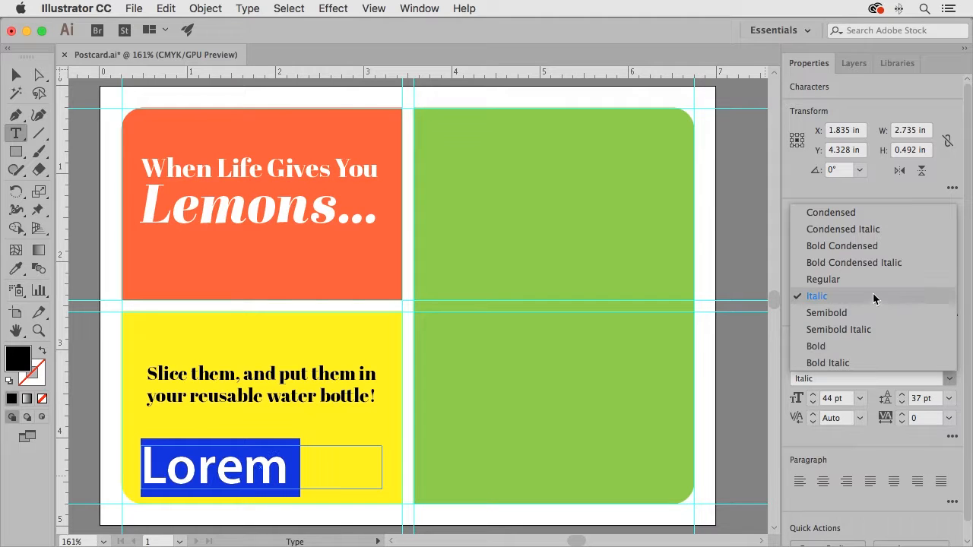
pyautogui.click(846, 282)
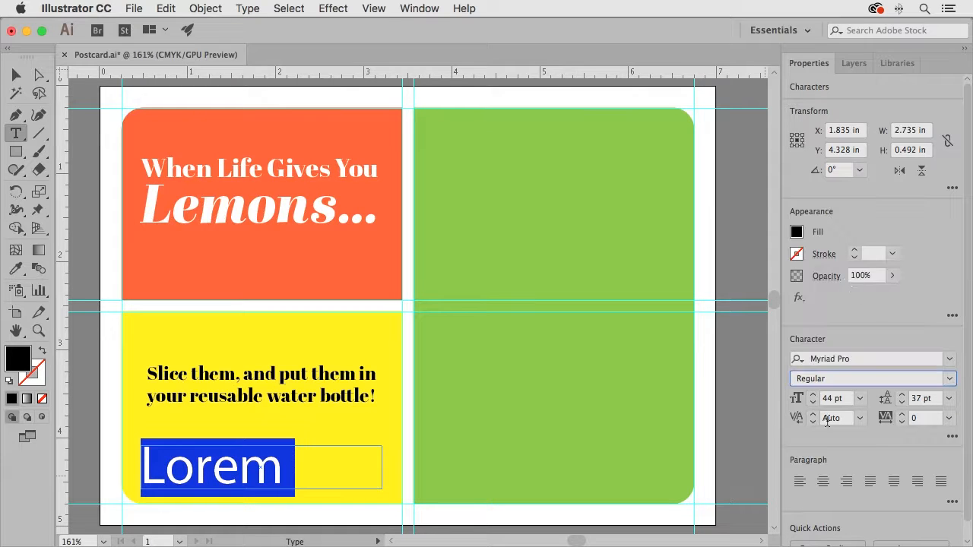
# Set the placeholder text's font size to 9 pt and its leading to 12 pt
pyautogui.click(806, 403)
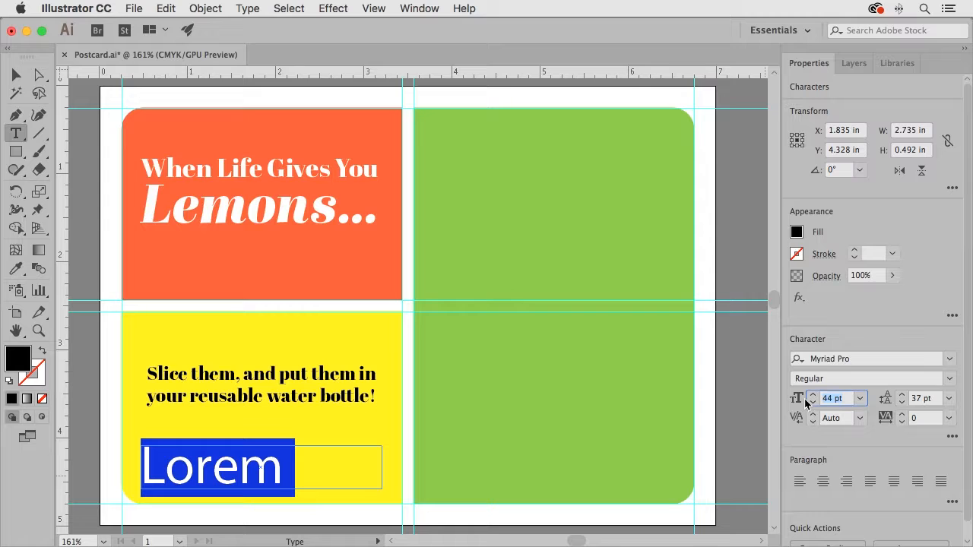
pyautogui.write('9')
pyautogui.press('Tab')
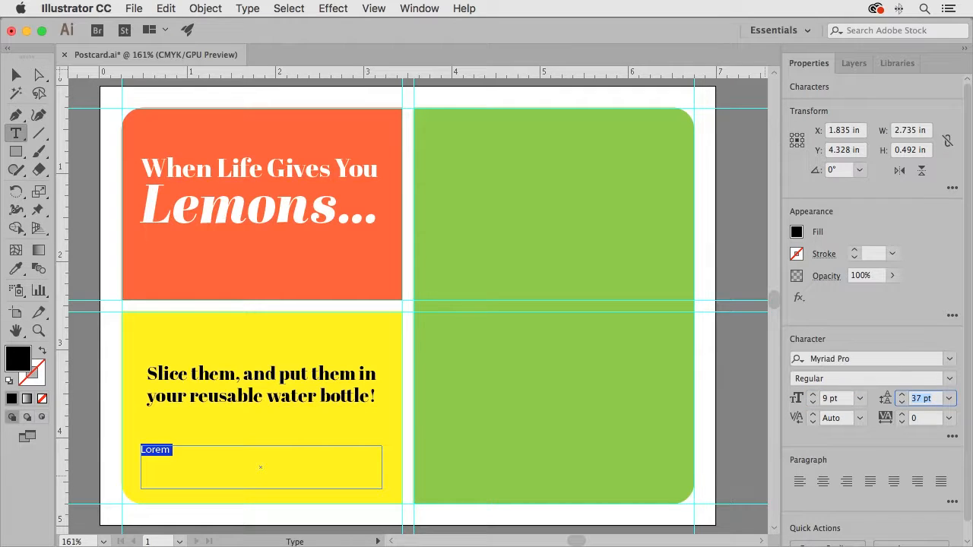
pyautogui.write('12')
pyautogui.press('Return')
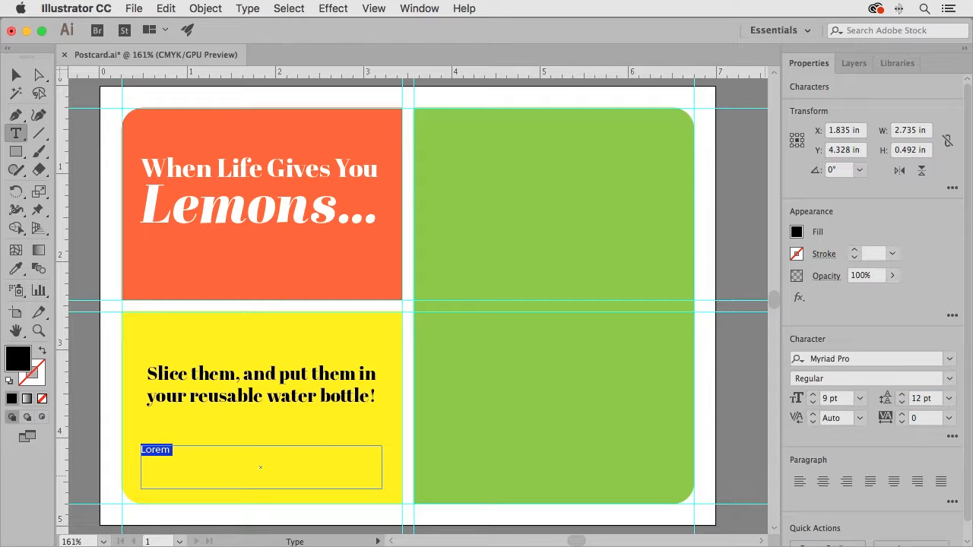
# Enter “Bring this postcard to your local retailer for 20% off a new water bottle.” in the box and tighten its leading to 11 pt
pyautogui.write('Bring this pos')
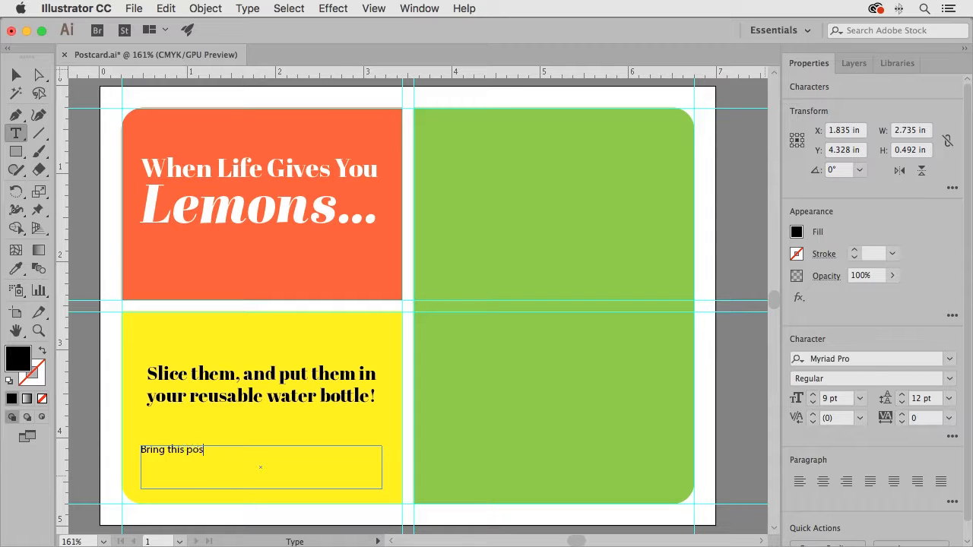
pyautogui.write('tcard to your local retailer for 20% off a')
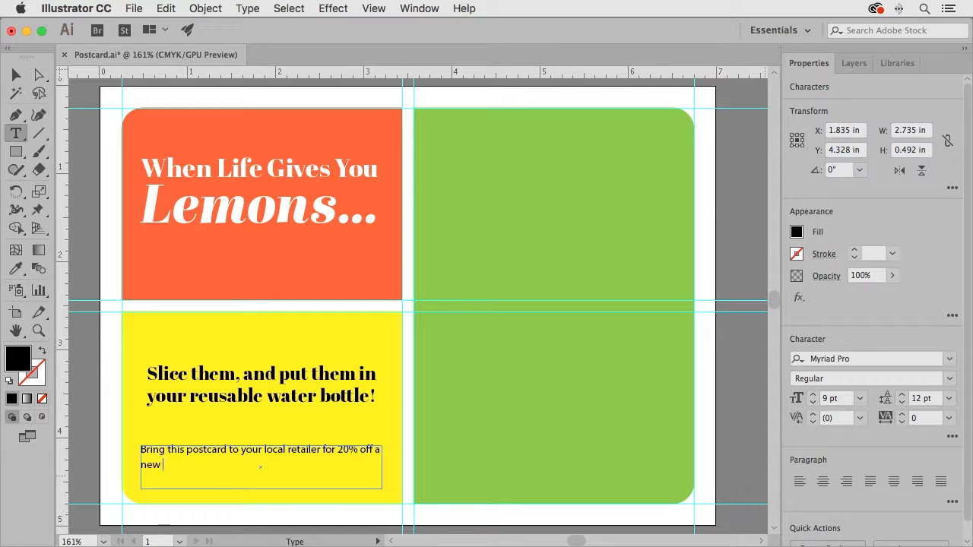
pyautogui.write('er bottle.')
pyautogui.moveTo(141, 449); pyautogui.dragTo(241, 464)
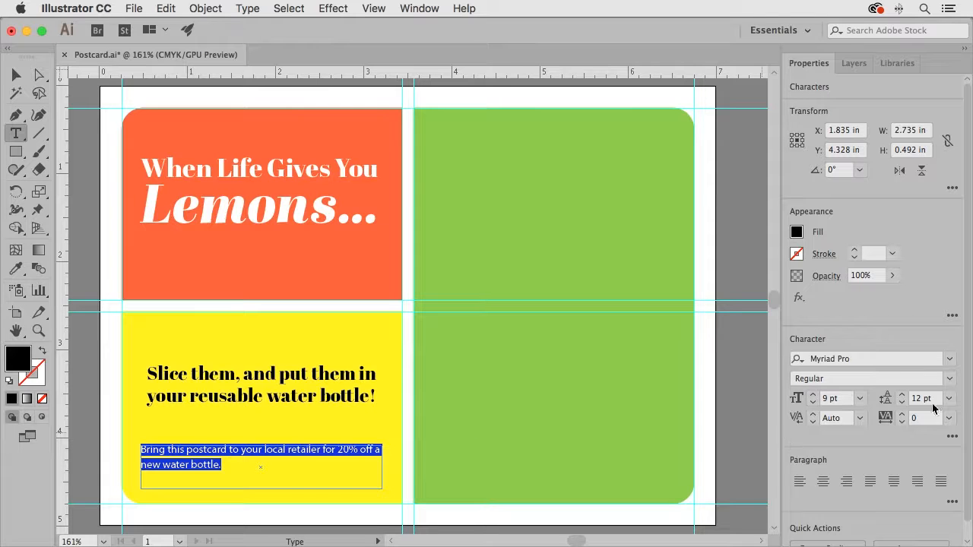
pyautogui.click(902, 402)
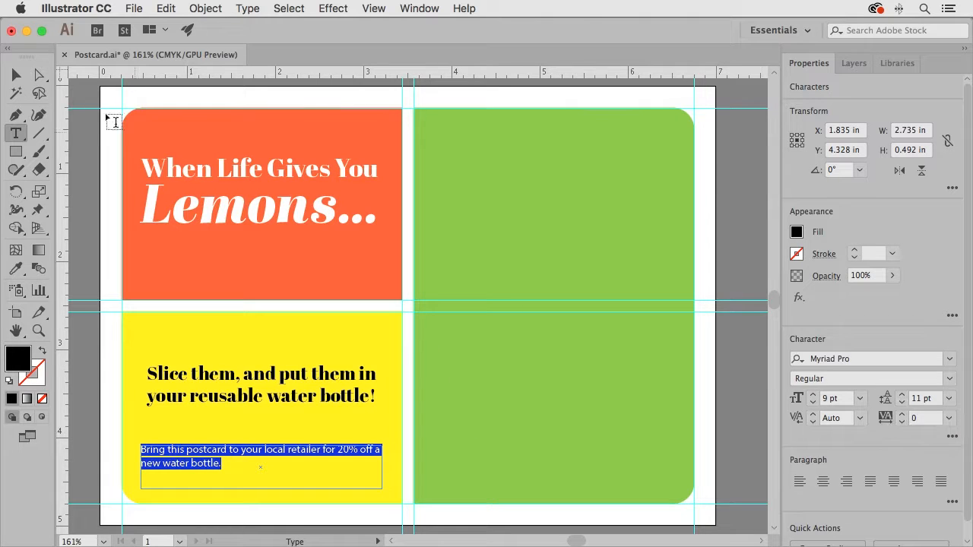
# Shorten the retailer offer's text box to about 0.29 in tall and move it down near the yellow rectangle's lower edge
pyautogui.click(16, 75)
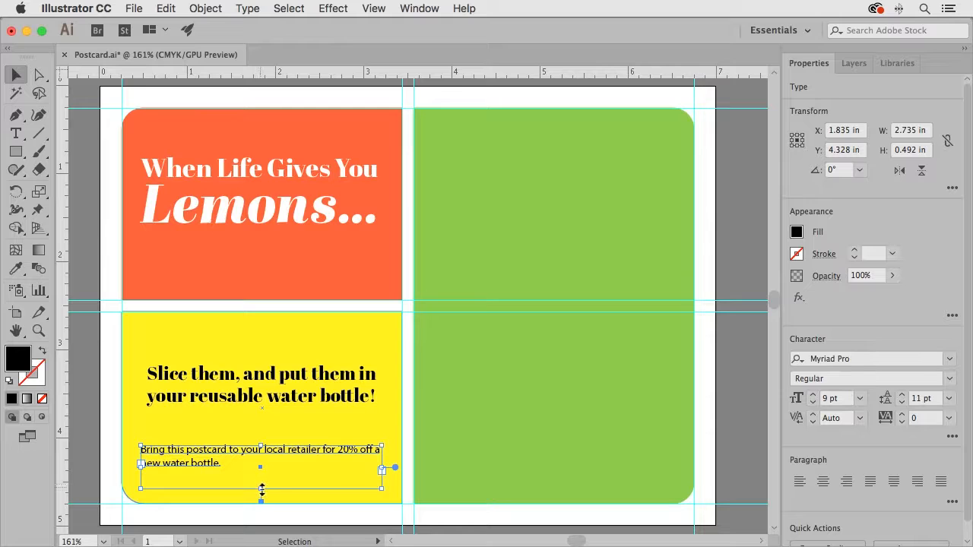
pyautogui.moveTo(261, 488); pyautogui.dragTo(285, 473)
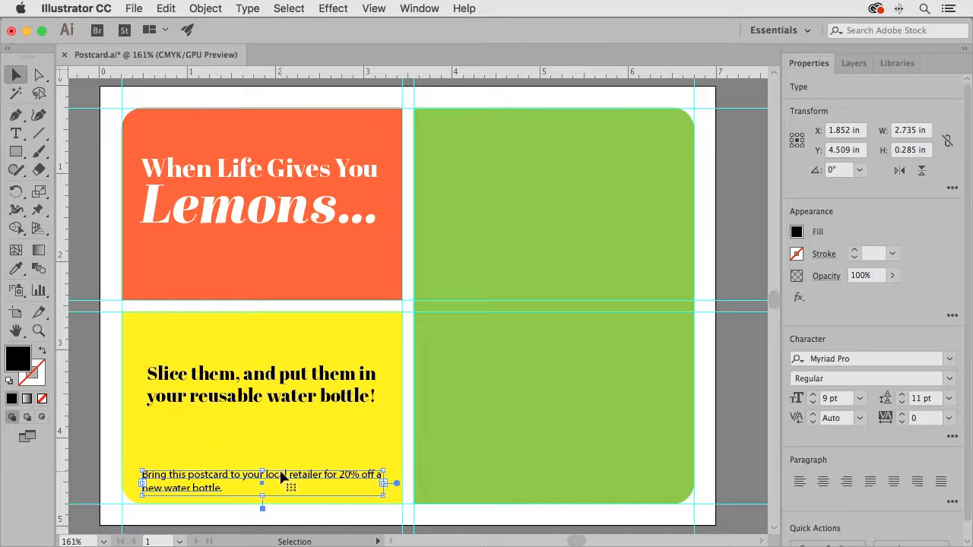
pyautogui.click(118, 413)
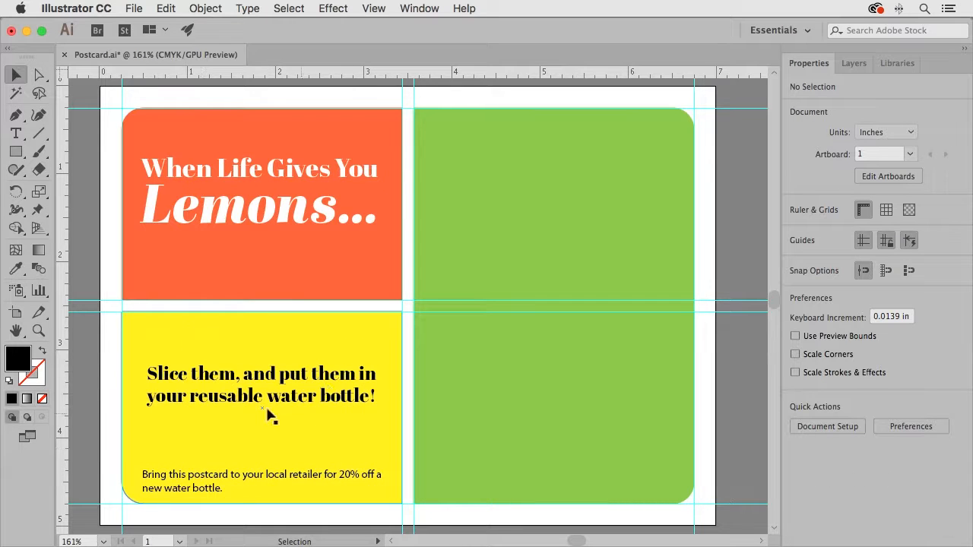
# Move the “Slice them…” text box straight down about 0.1 in within the yellow rectangle
pyautogui.moveTo(229, 380); pyautogui.dragTo(227, 392)
pyautogui.click(82, 228)
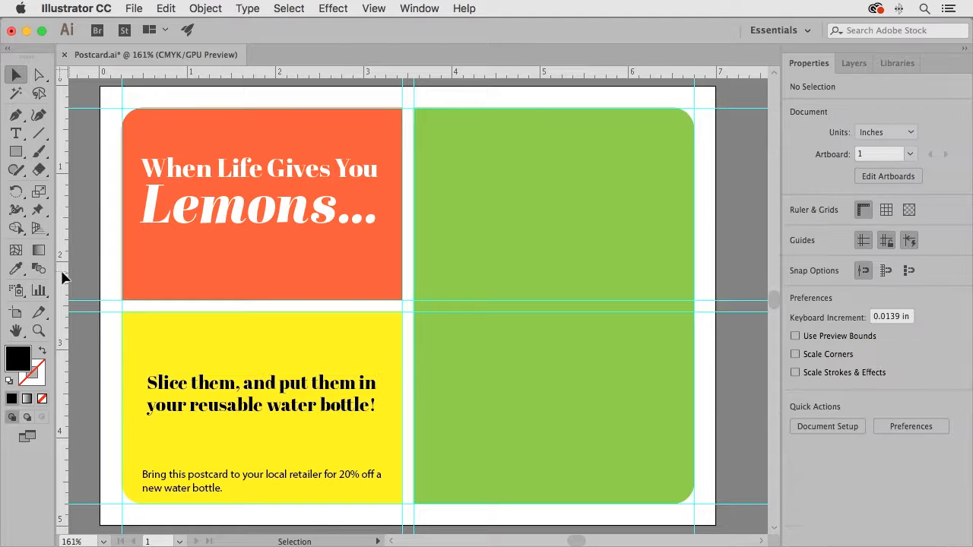
pyautogui.click(156, 384)
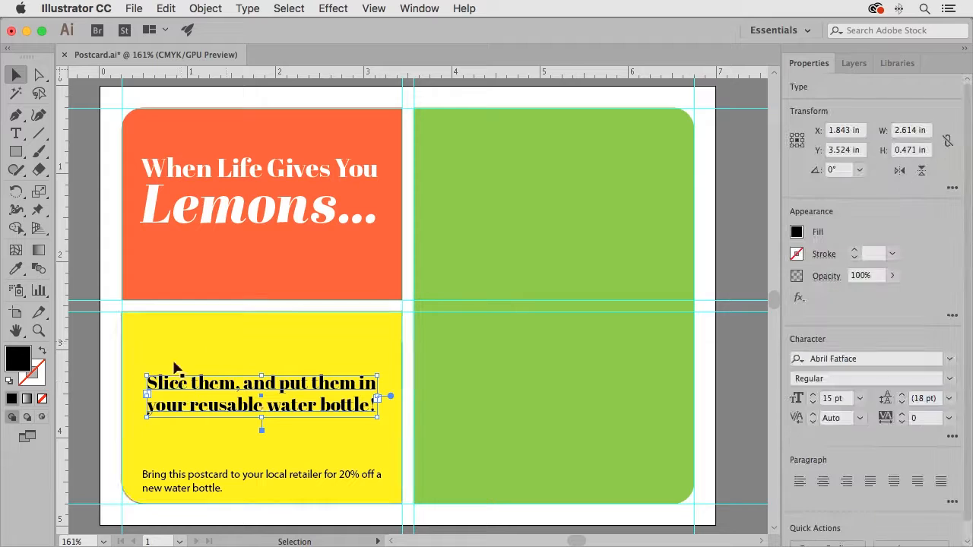
pyautogui.click(107, 263)
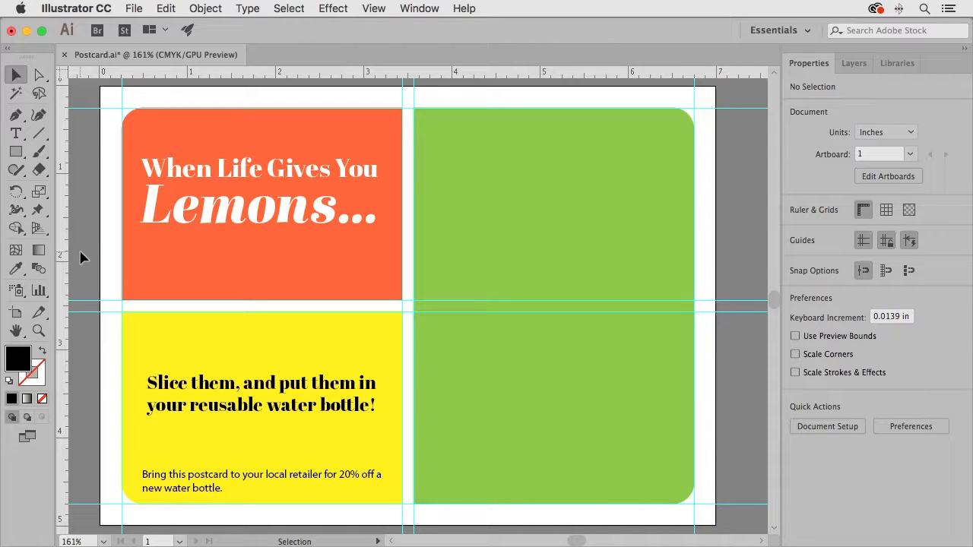
# Hide the guides to view the postcard layout without them
pyautogui.click(371, 10)
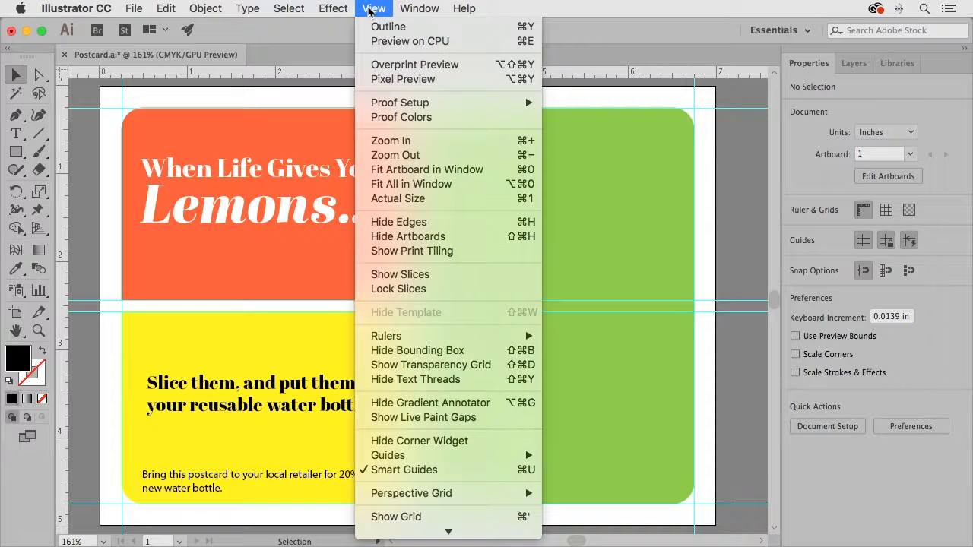
pyautogui.moveTo(409, 456)
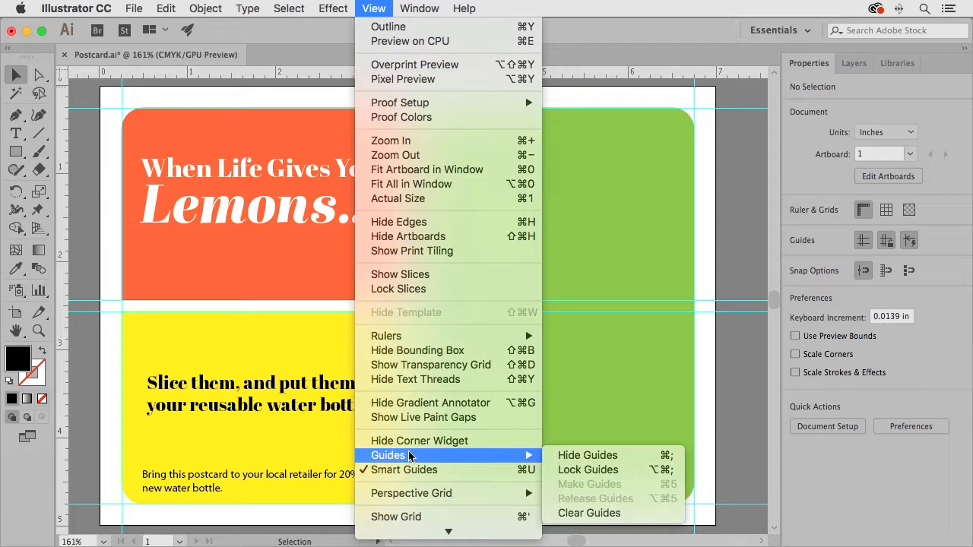
pyautogui.click(663, 457)
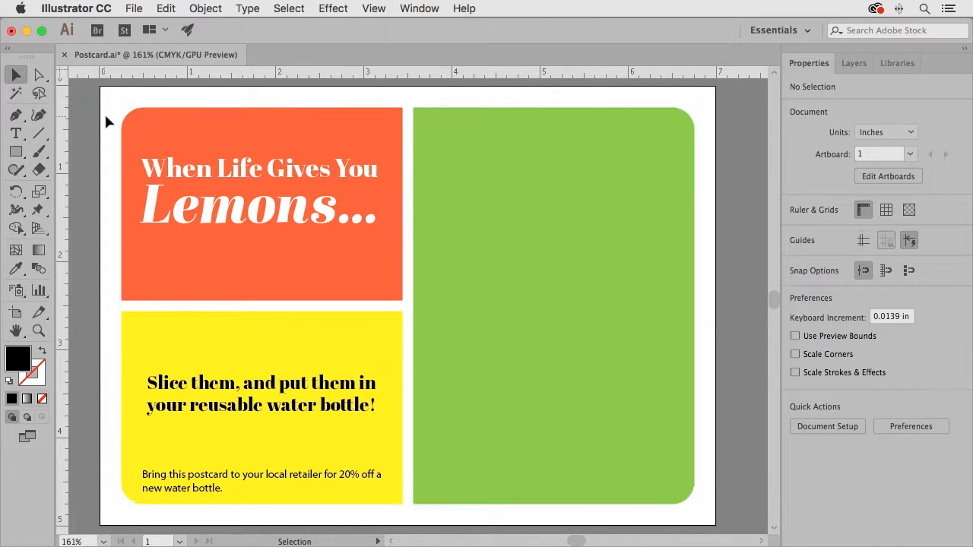